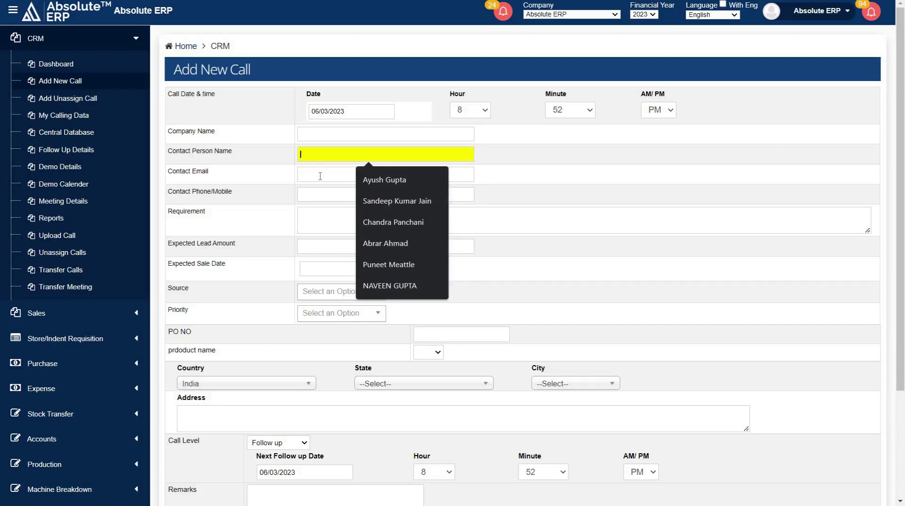
Step: Examine the contact phone, requirement, expected lead amount and expected sale date fields of the new call form
{"action": "left_click", "coordinate": [326, 195]}
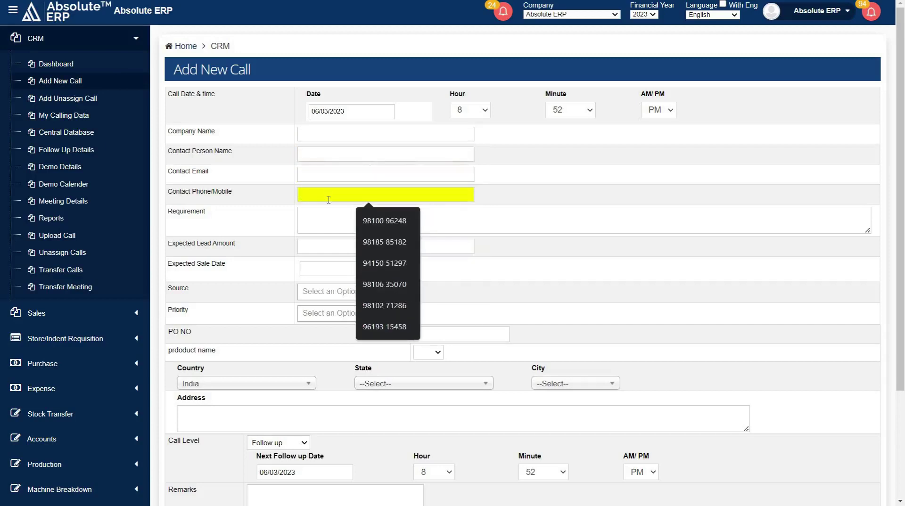
{"action": "left_click", "coordinate": [331, 215]}
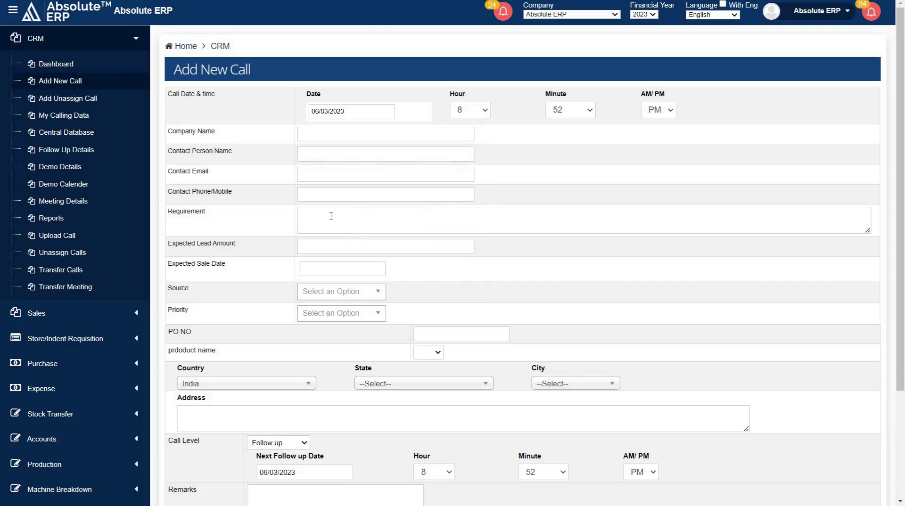
{"action": "left_click", "coordinate": [336, 250]}
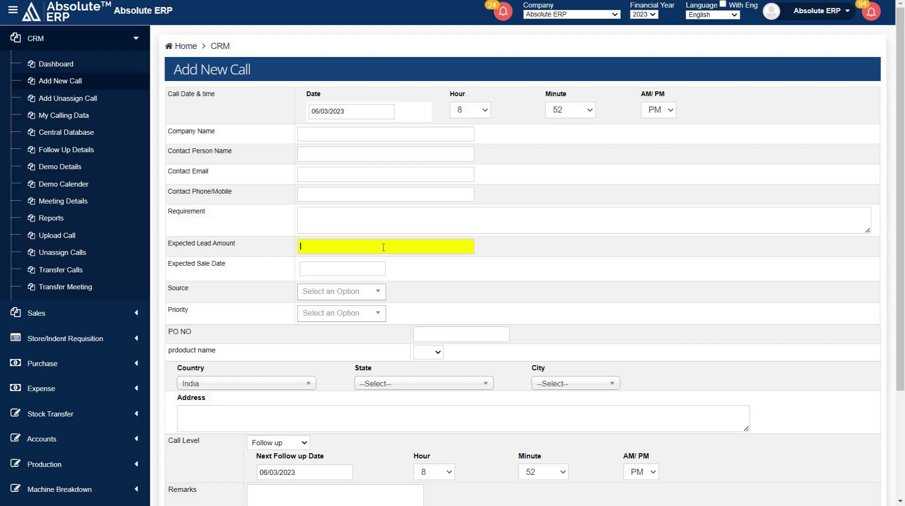
{"action": "left_click", "coordinate": [363, 265]}
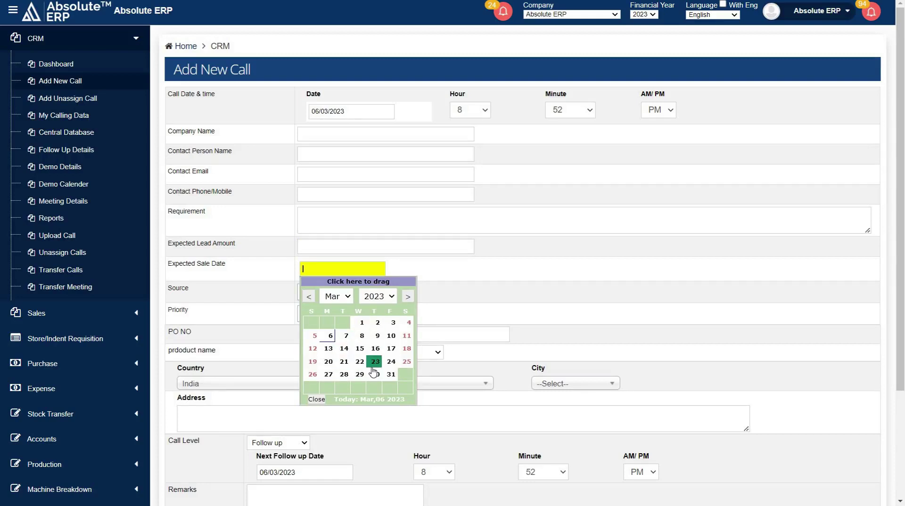
{"action": "left_click", "coordinate": [416, 269]}
Step: Examine the available Source and Priority options for the new call without choosing any
{"action": "left_click", "coordinate": [336, 297]}
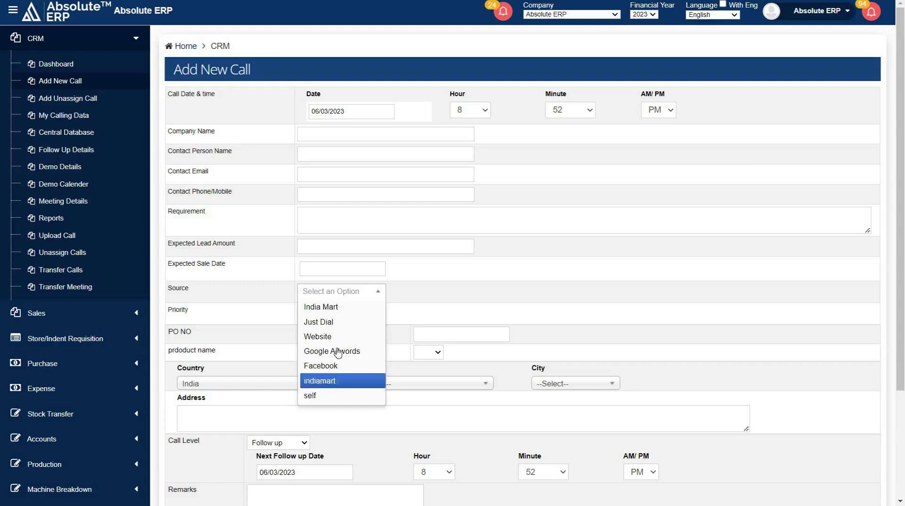
{"action": "left_click", "coordinate": [340, 295]}
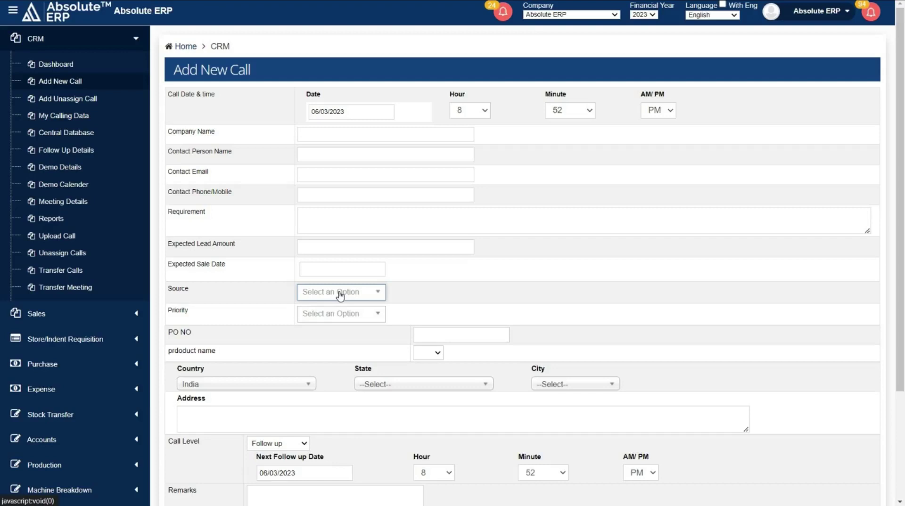
{"action": "left_click", "coordinate": [340, 295]}
{"action": "left_click", "coordinate": [340, 294]}
{"action": "left_click", "coordinate": [338, 316]}
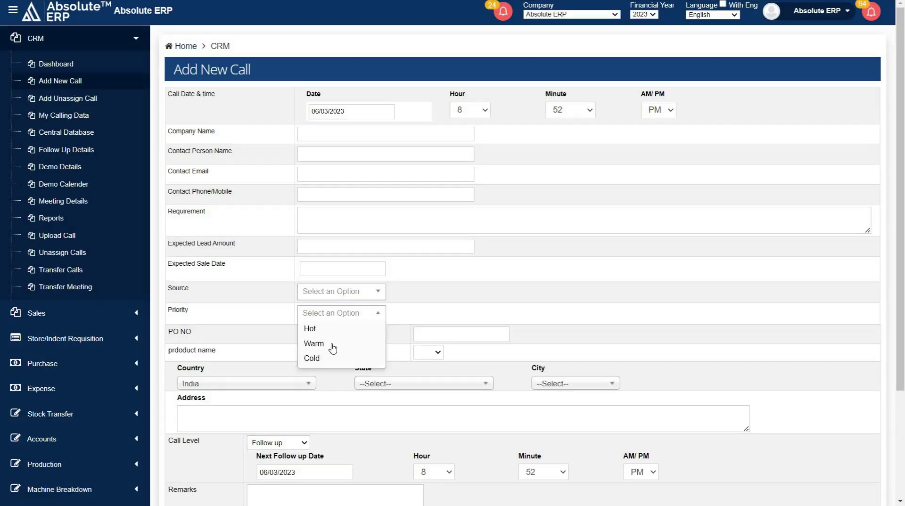
{"action": "left_click", "coordinate": [335, 317]}
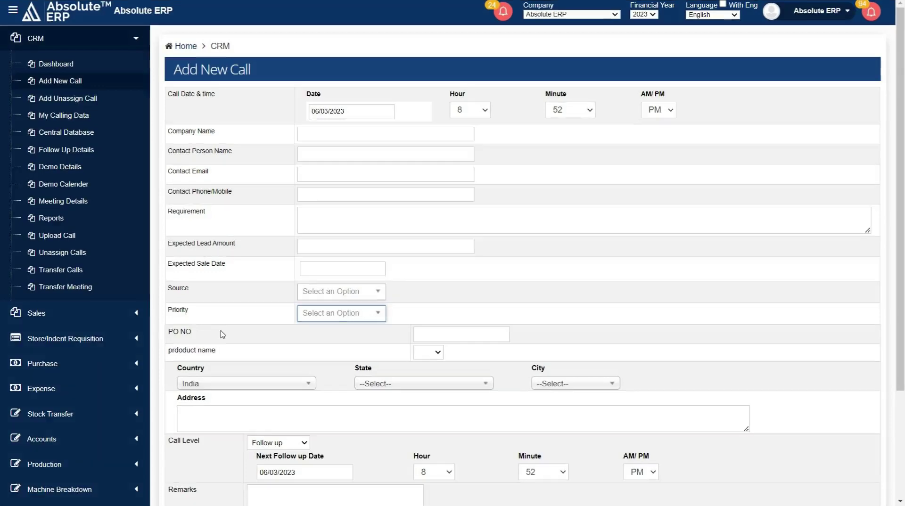
Step: Examine the PO NO field and the product name choices in the new call form
{"action": "left_click_drag", "start_coordinate": [208, 335], "coordinate": [169, 332]}
{"action": "left_click_drag", "start_coordinate": [218, 352], "coordinate": [168, 353]}
{"action": "left_click", "coordinate": [193, 333]}
{"action": "left_click", "coordinate": [454, 352]}
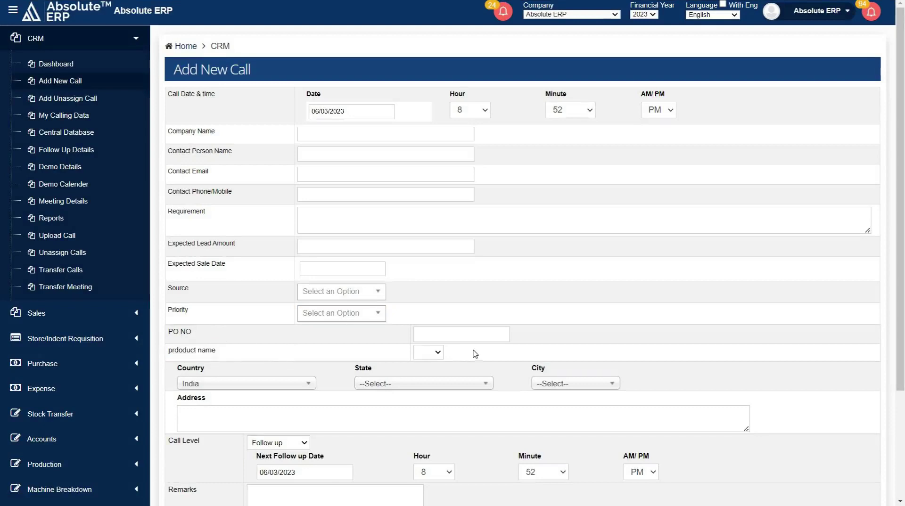
{"action": "left_click", "coordinate": [431, 352]}
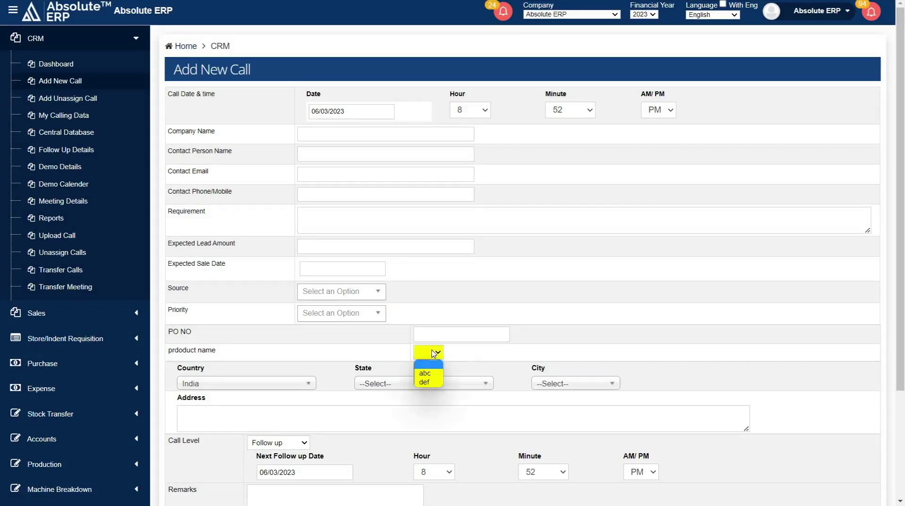
{"action": "left_click", "coordinate": [397, 357]}
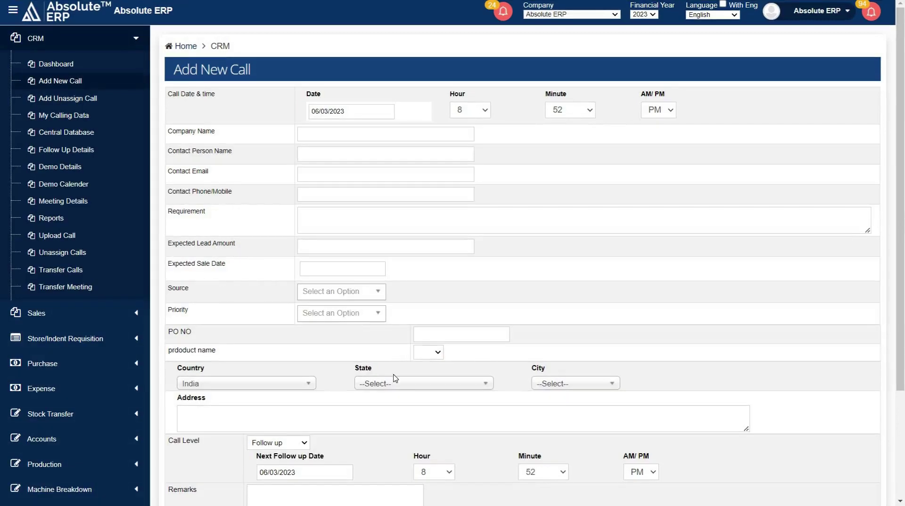
Step: Review the location, address and Call Level options, and choose Follow up as the call level
{"action": "scroll", "coordinate": [395, 378], "scroll_direction": "down", "scroll_amount": 2}
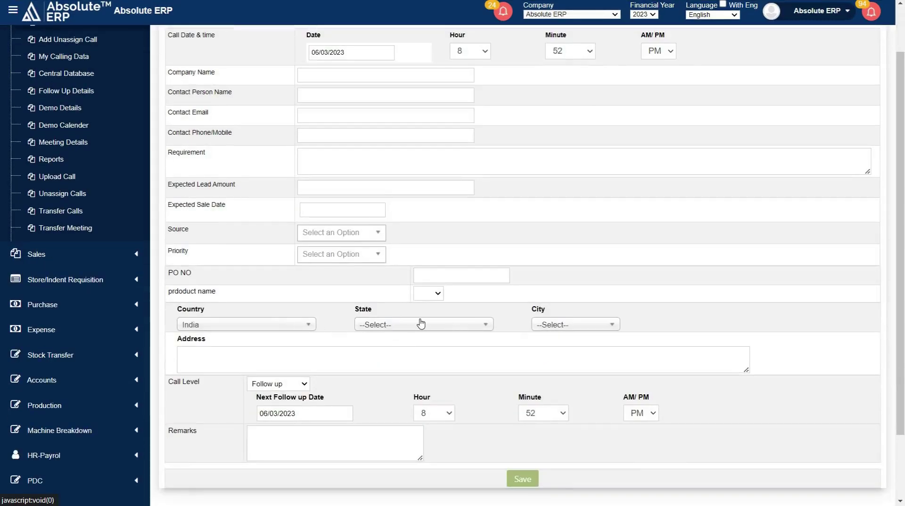
{"action": "scroll", "coordinate": [420, 323], "scroll_direction": "down", "scroll_amount": 2}
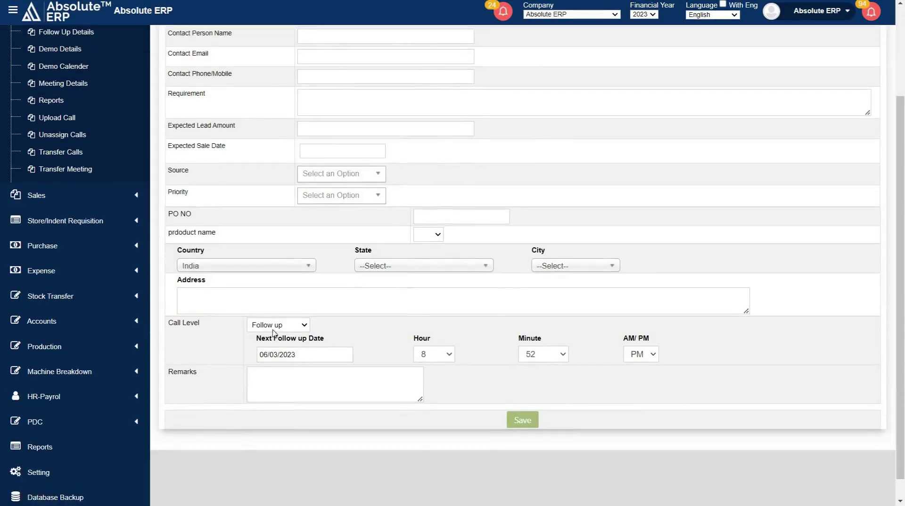
{"action": "left_click_drag", "start_coordinate": [207, 329], "coordinate": [166, 327]}
{"action": "left_click", "coordinate": [183, 339]}
{"action": "left_click", "coordinate": [277, 328]}
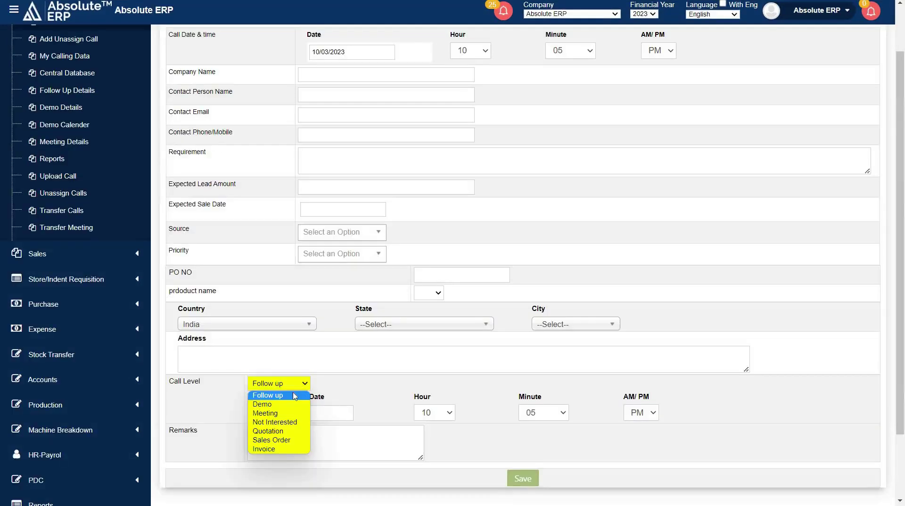
{"action": "left_click", "coordinate": [294, 396]}
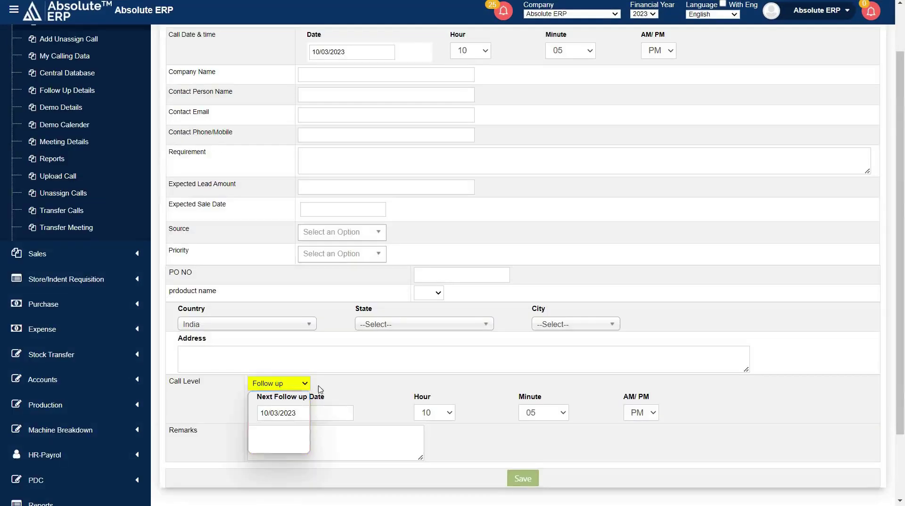
Step: Check the header notifications and the save option for the new call
{"action": "scroll", "coordinate": [333, 390], "scroll_direction": "up", "scroll_amount": 1}
{"action": "scroll", "coordinate": [333, 390], "scroll_direction": "up", "scroll_amount": 1}
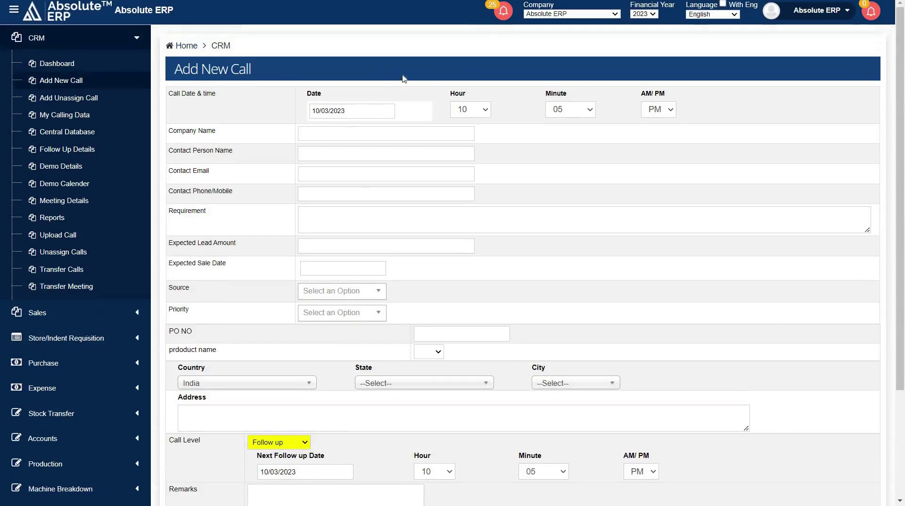
{"action": "left_click", "coordinate": [503, 13]}
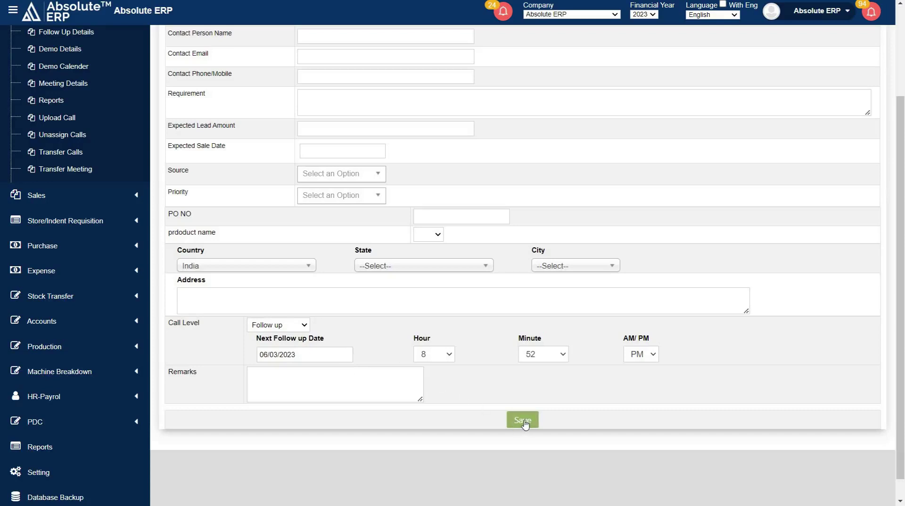
{"action": "left_click", "coordinate": [523, 421]}
Step: Open the settings in a new browser tab and go to the CRM setup
{"action": "scroll", "coordinate": [59, 370], "scroll_direction": "down", "scroll_amount": 3}
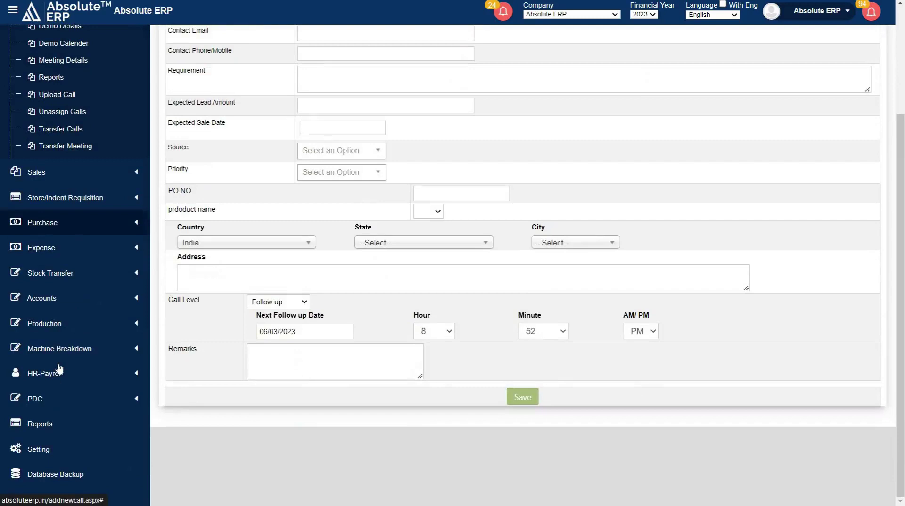
{"action": "right_click", "coordinate": [52, 445]}
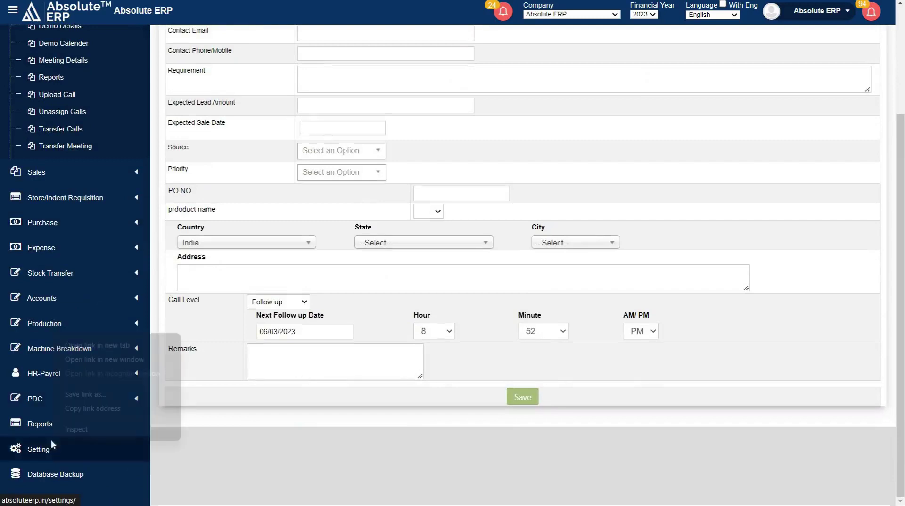
{"action": "left_click", "coordinate": [89, 346]}
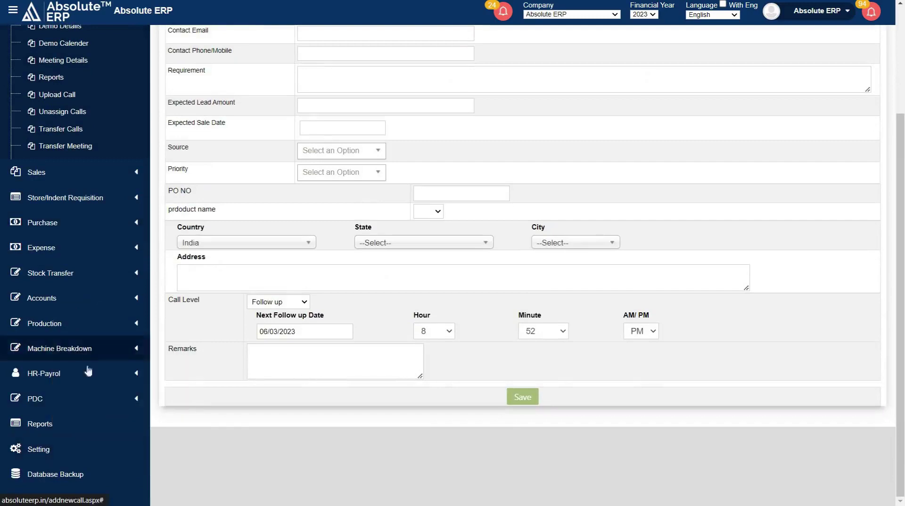
{"action": "left_click", "coordinate": [75, 448]}
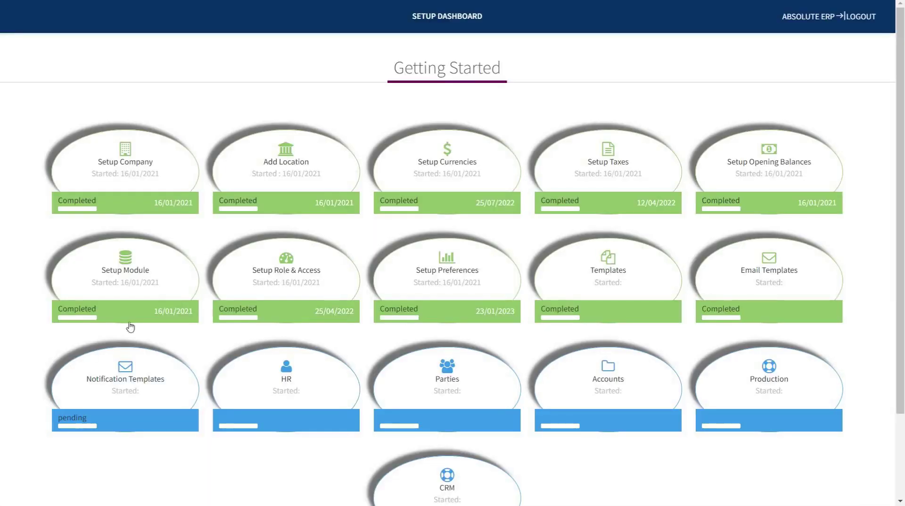
{"action": "scroll", "coordinate": [465, 411], "scroll_direction": "down", "scroll_amount": 1}
{"action": "left_click", "coordinate": [464, 415]}
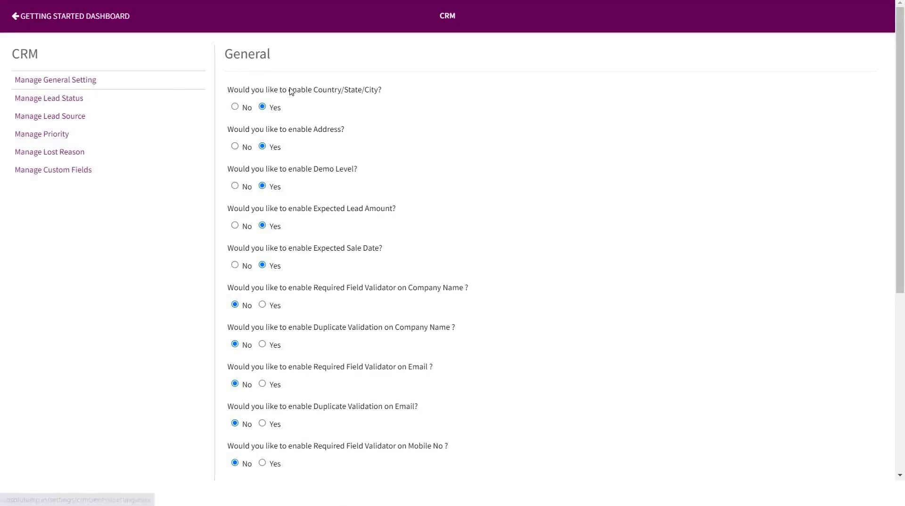
Step: Review the general CRM settings, including Country/State/City, Address, field validation, duplicate validation and integration options
{"action": "left_click", "coordinate": [238, 110]}
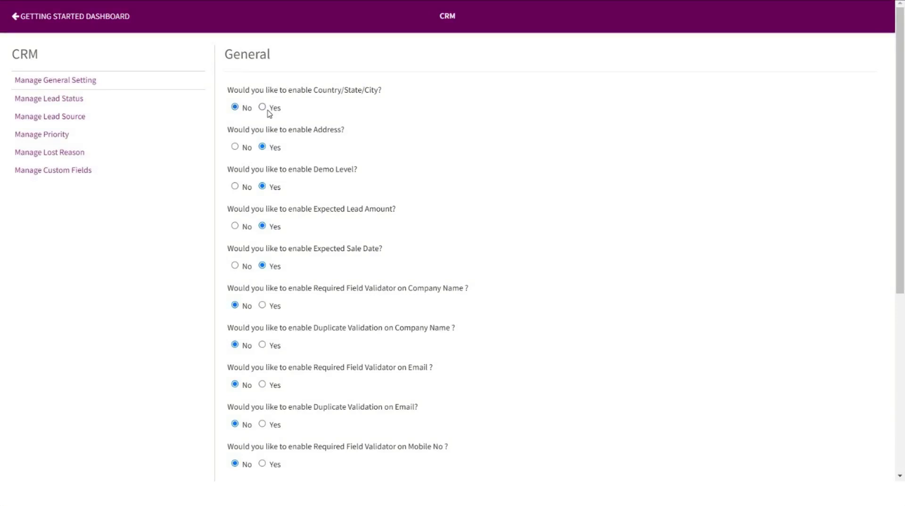
{"action": "left_click", "coordinate": [265, 109]}
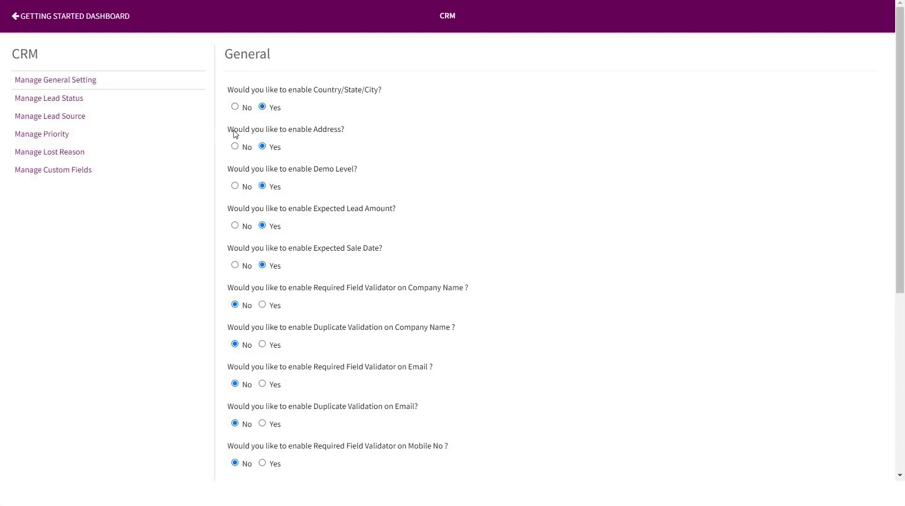
{"action": "left_click_drag", "start_coordinate": [269, 133], "coordinate": [349, 131]}
{"action": "left_click", "coordinate": [346, 131]}
{"action": "scroll", "coordinate": [387, 415], "scroll_direction": "down", "scroll_amount": 2}
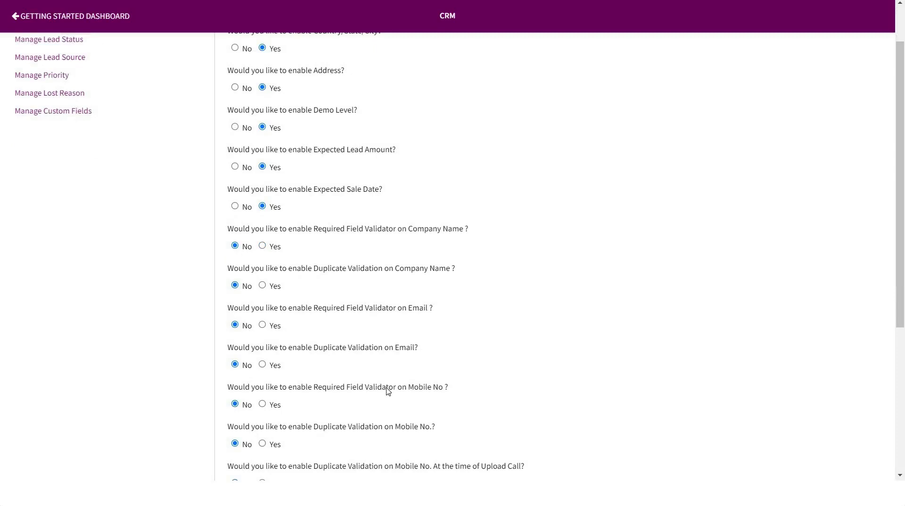
{"action": "scroll", "coordinate": [388, 391], "scroll_direction": "down", "scroll_amount": 2}
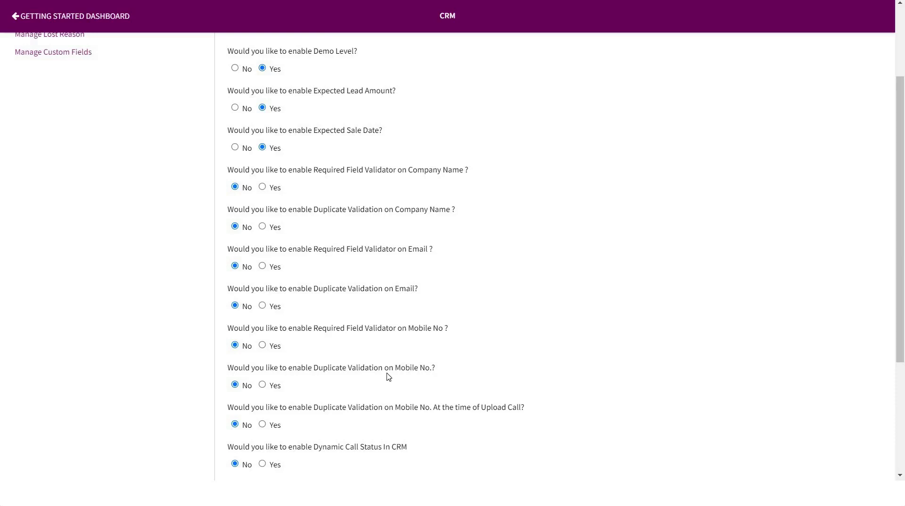
{"action": "scroll", "coordinate": [385, 330], "scroll_direction": "down", "scroll_amount": 3}
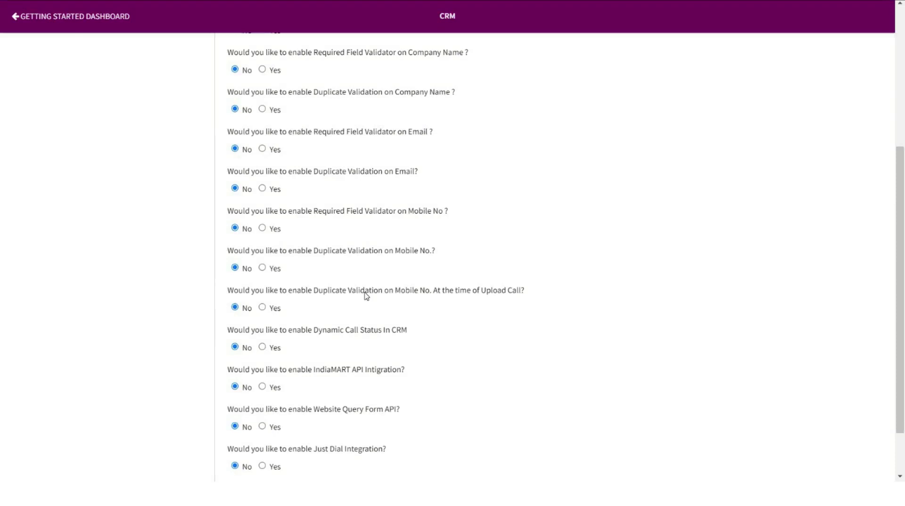
{"action": "scroll", "coordinate": [368, 294], "scroll_direction": "down", "scroll_amount": 2}
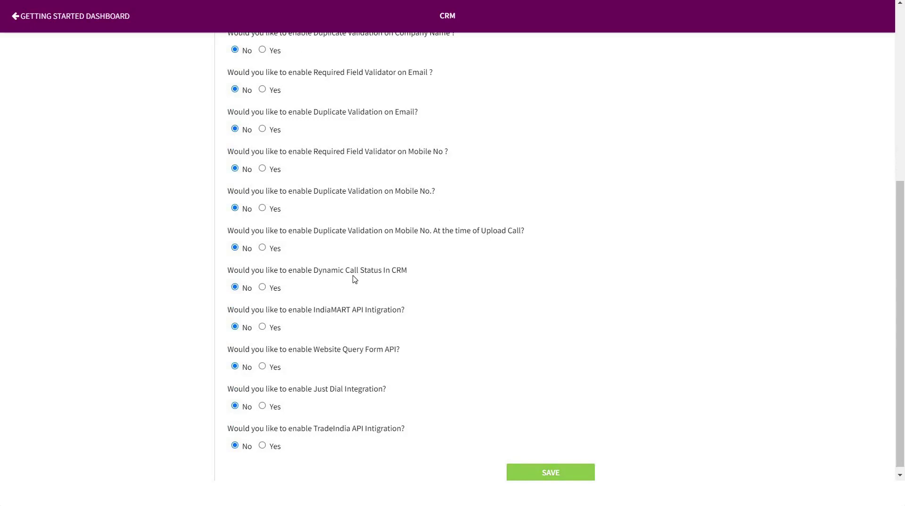
Step: Enable the IndiaMART API integration and the Website Query Form API, and examine the website API URL
{"action": "left_click", "coordinate": [262, 327]}
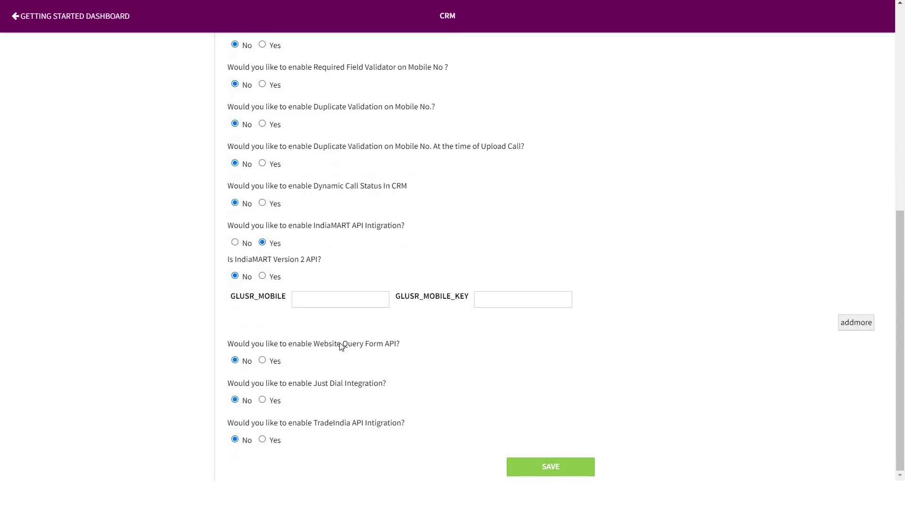
{"action": "left_click", "coordinate": [262, 361]}
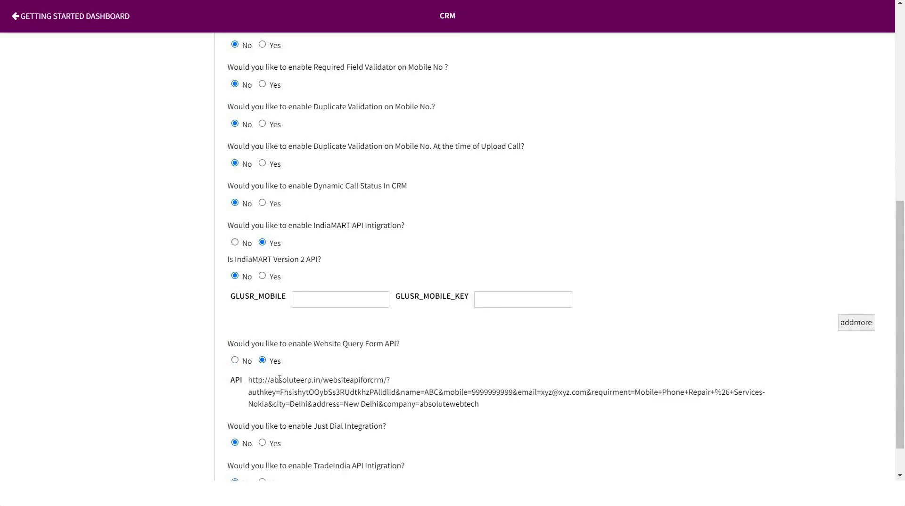
{"action": "left_click_drag", "start_coordinate": [249, 380], "coordinate": [479, 409]}
{"action": "left_click", "coordinate": [479, 409]}
{"action": "scroll", "coordinate": [299, 372], "scroll_direction": "down", "scroll_amount": 1}
{"action": "scroll", "coordinate": [299, 374], "scroll_direction": "down", "scroll_amount": 1}
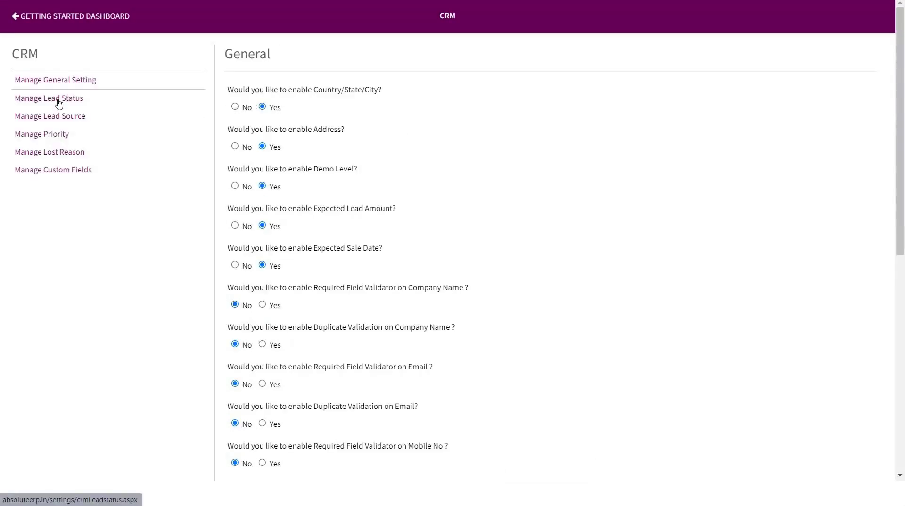
Step: Open Manage Lead Status and examine the Color Code and Followup settings for a new status
{"action": "left_click", "coordinate": [58, 103]}
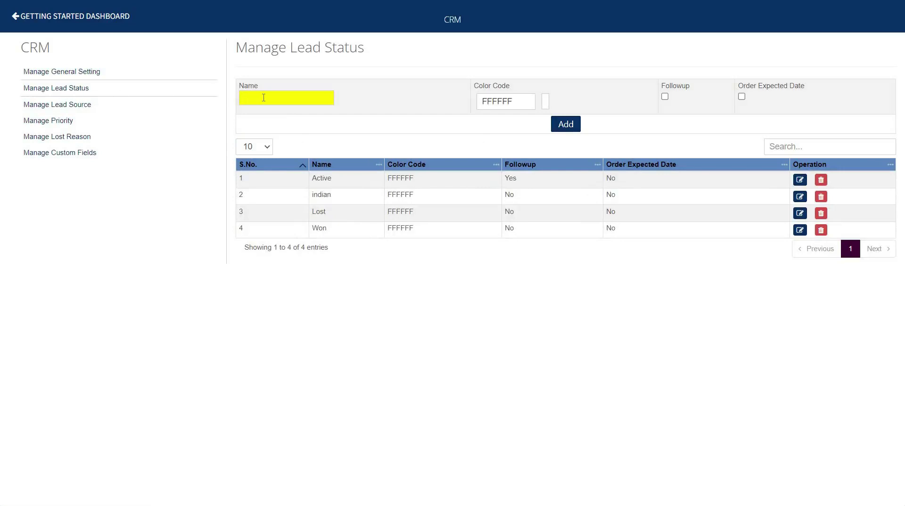
{"action": "left_click", "coordinate": [515, 100]}
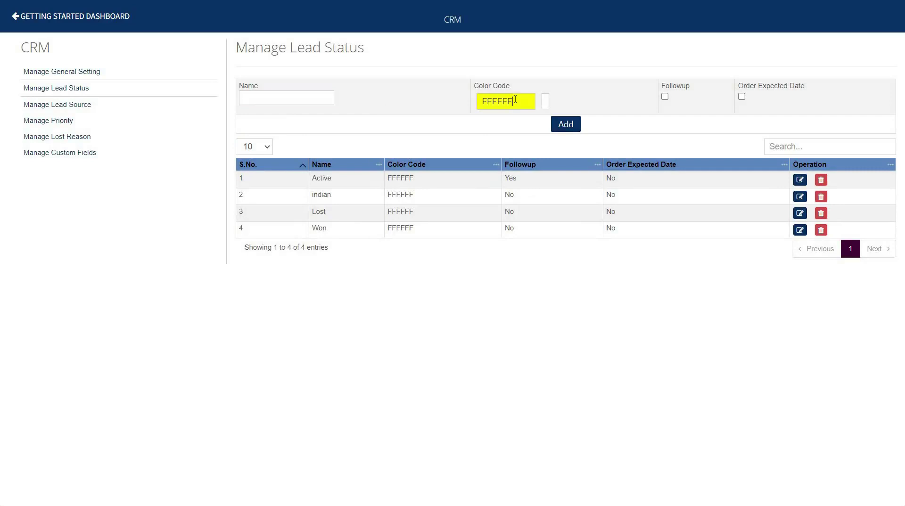
{"action": "left_click", "coordinate": [665, 97]}
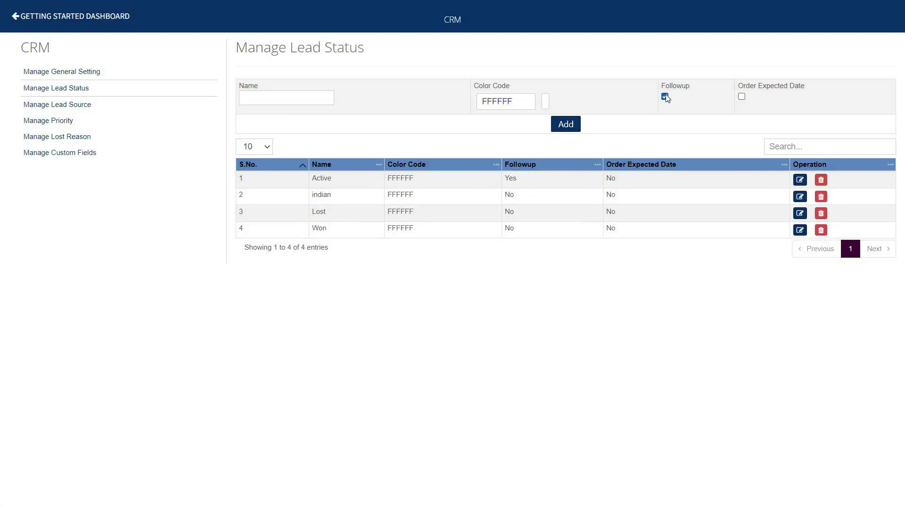
{"action": "left_click", "coordinate": [664, 97]}
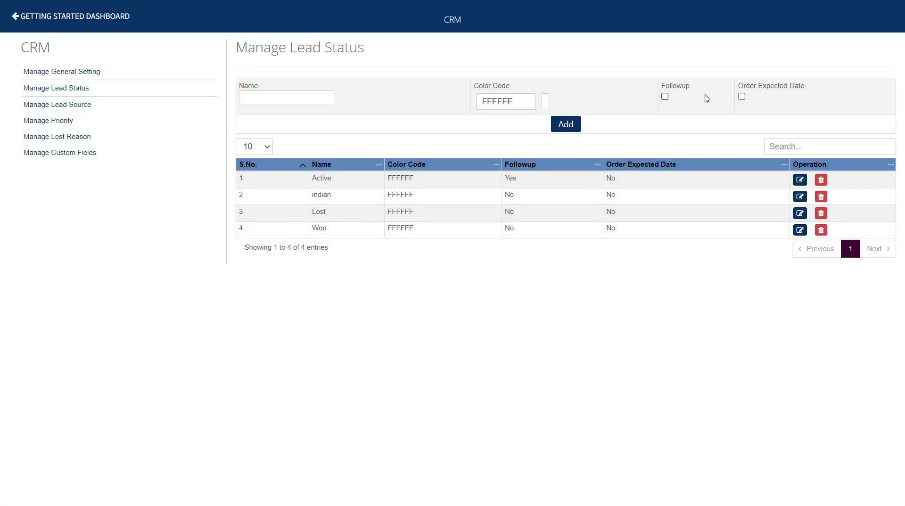
Step: Examine the Order Expected Date option for a new lead status, and review the lead source, priority and lost reason lists
{"action": "left_click", "coordinate": [742, 98]}
{"action": "left_click", "coordinate": [743, 98]}
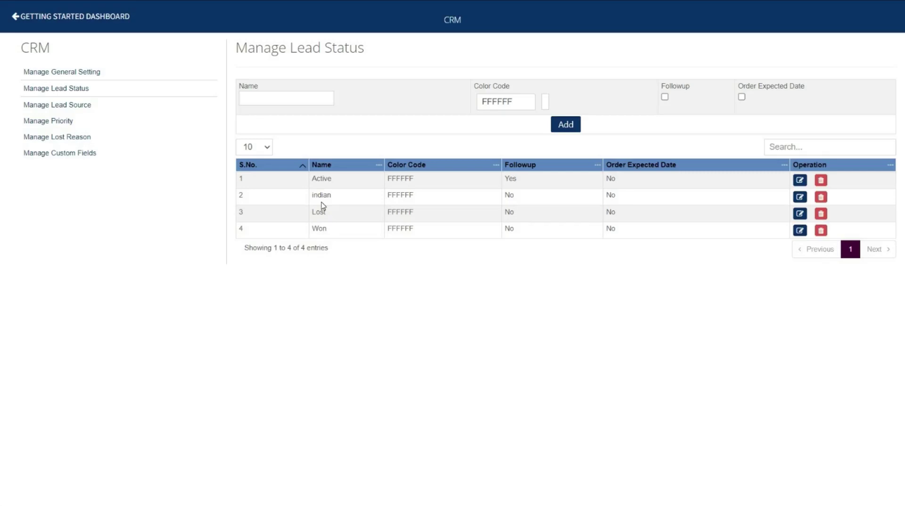
{"action": "left_click", "coordinate": [203, 104]}
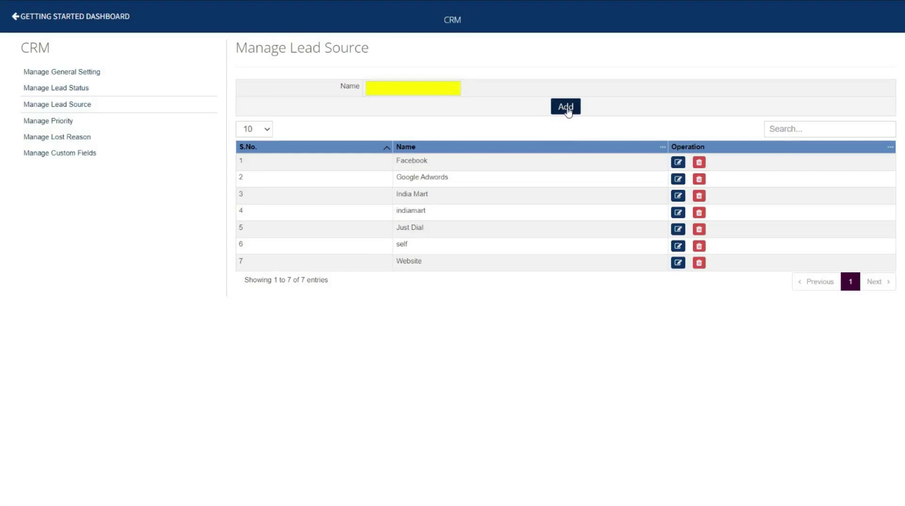
{"action": "left_click", "coordinate": [56, 121]}
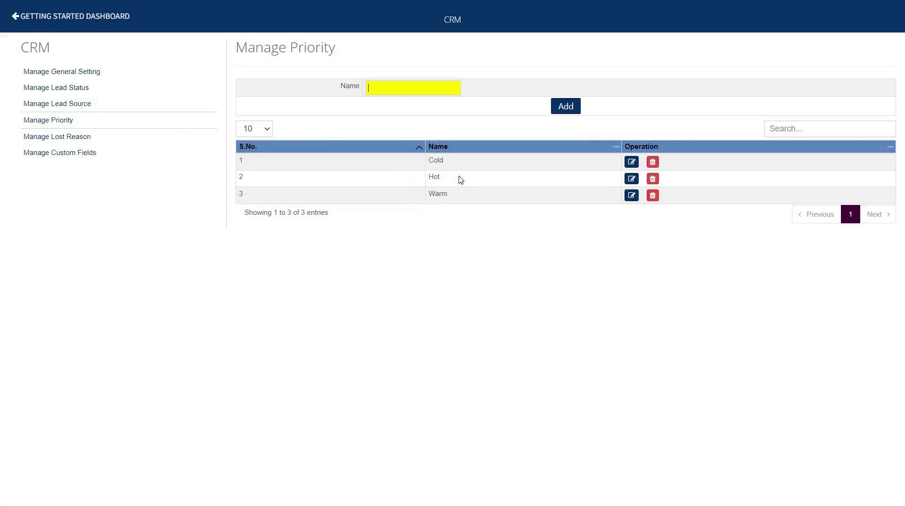
{"action": "left_click", "coordinate": [457, 195]}
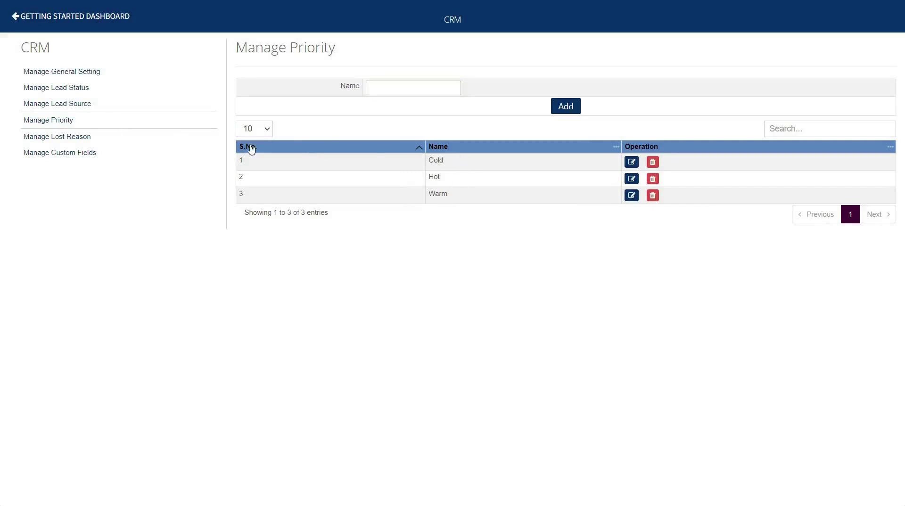
{"action": "left_click", "coordinate": [70, 136]}
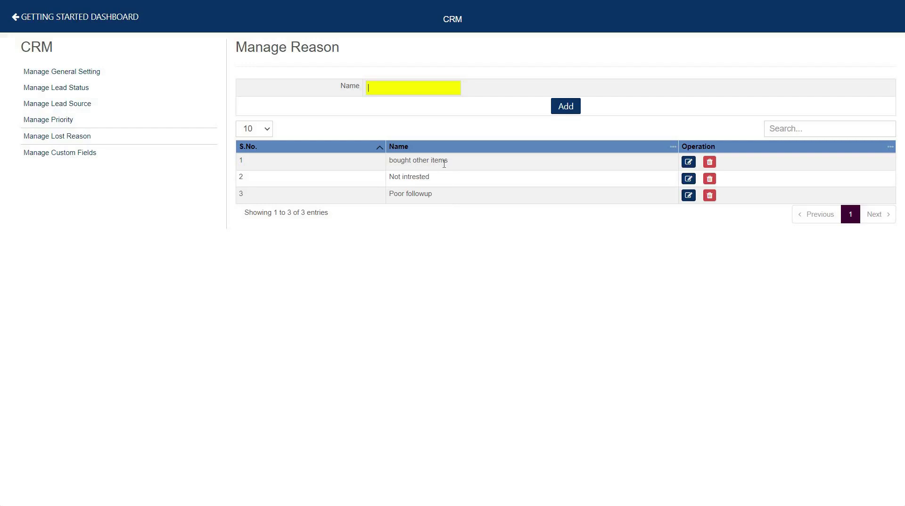
Step: Open the CRM custom fields and examine the new-field form's Is Mandatory and Position On PDF options, leaving the form unsaved
{"action": "left_click", "coordinate": [58, 153]}
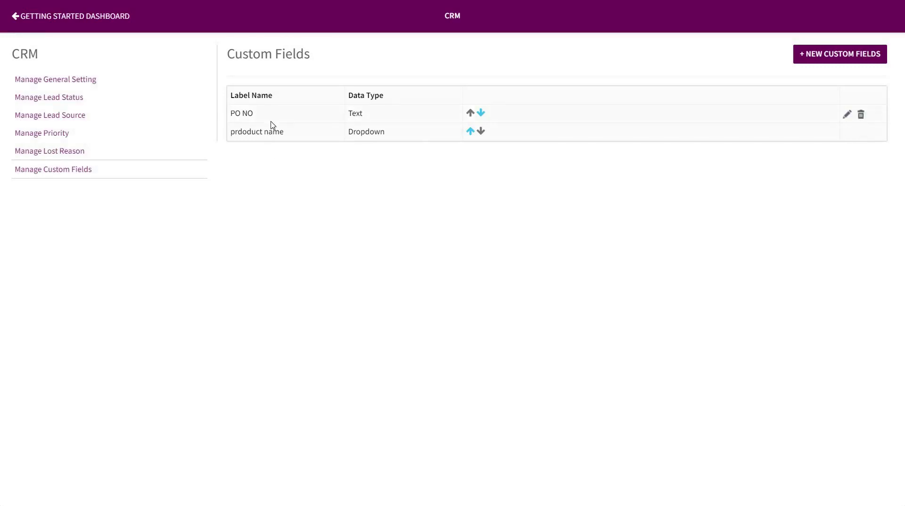
{"action": "left_click", "coordinate": [817, 64]}
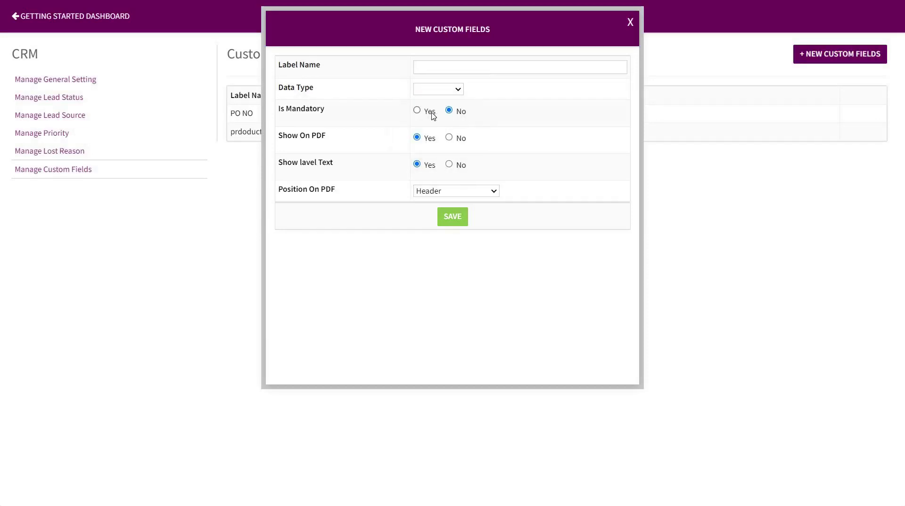
{"action": "left_click", "coordinate": [416, 111]}
{"action": "left_click", "coordinate": [450, 111]}
{"action": "left_click", "coordinate": [422, 192]}
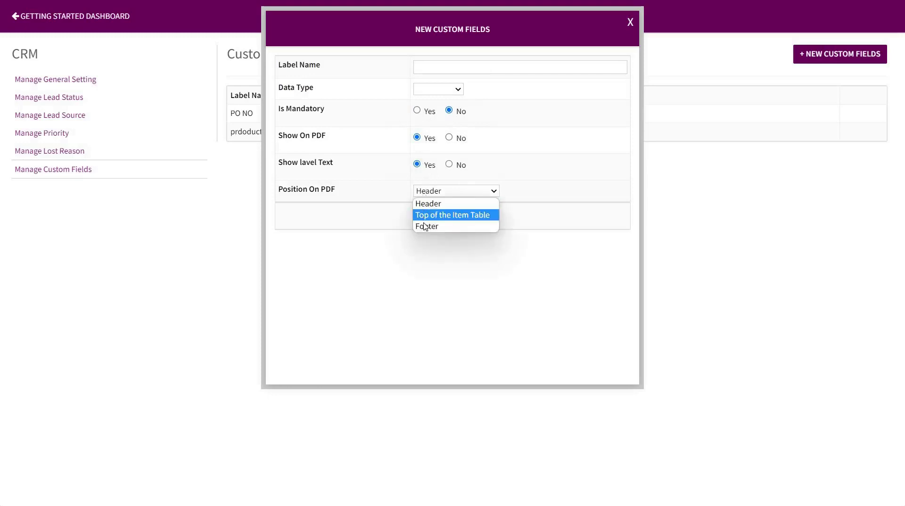
{"action": "left_click", "coordinate": [427, 204]}
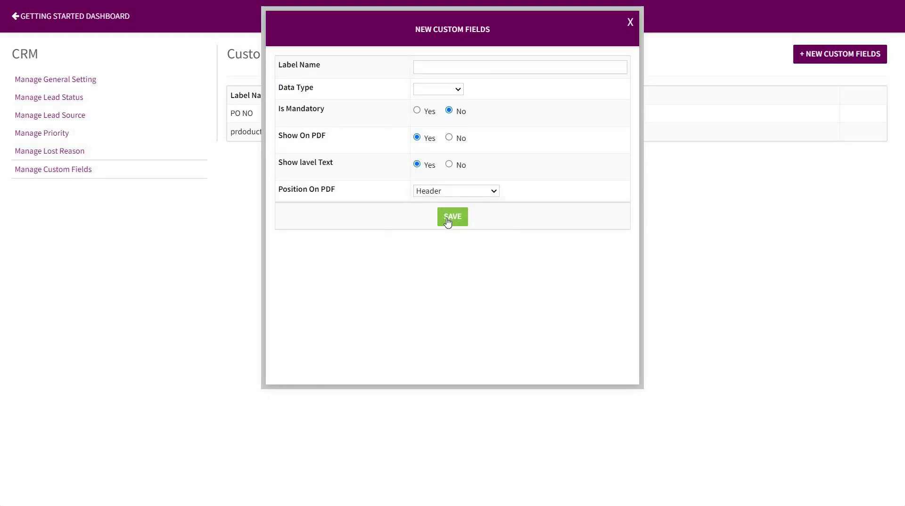
{"action": "left_click", "coordinate": [630, 22]}
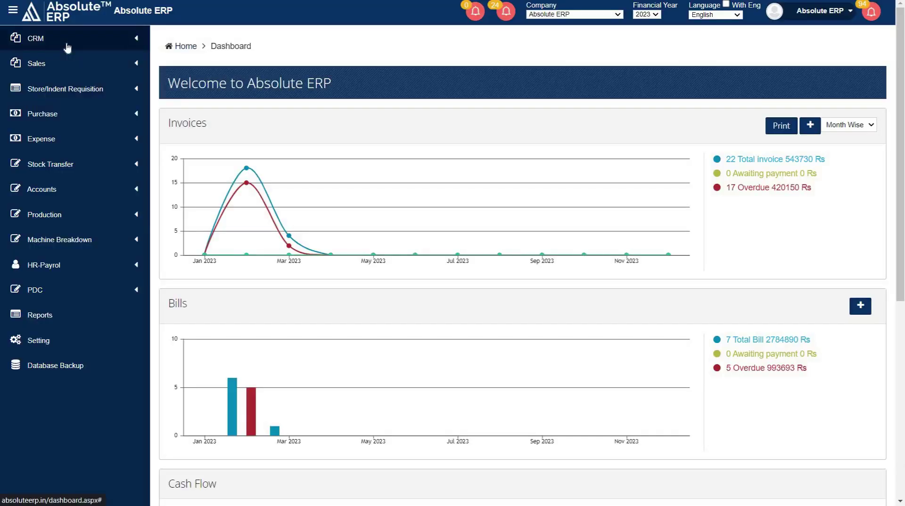
Step: Open the Source wise Lead report from the CRM reports and examine its date-range options and lead list
{"action": "left_click", "coordinate": [67, 47]}
{"action": "left_click", "coordinate": [82, 218]}
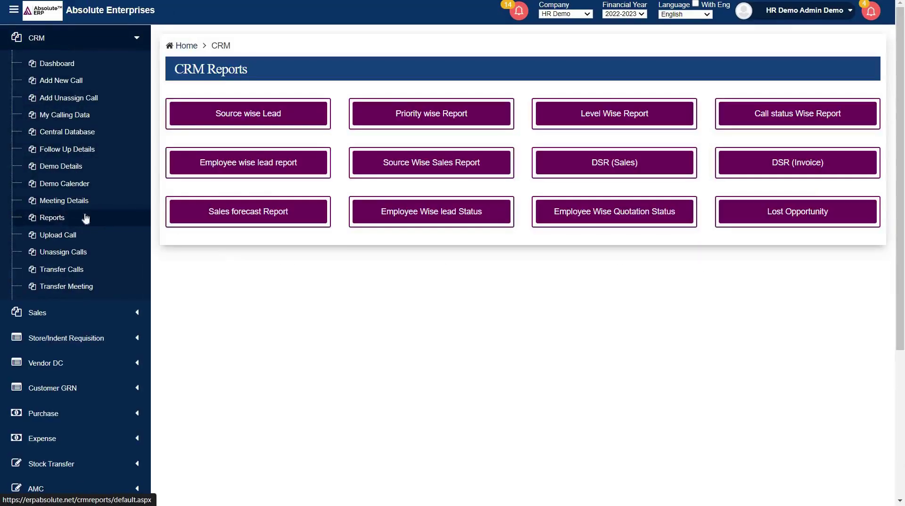
{"action": "left_click", "coordinate": [236, 121]}
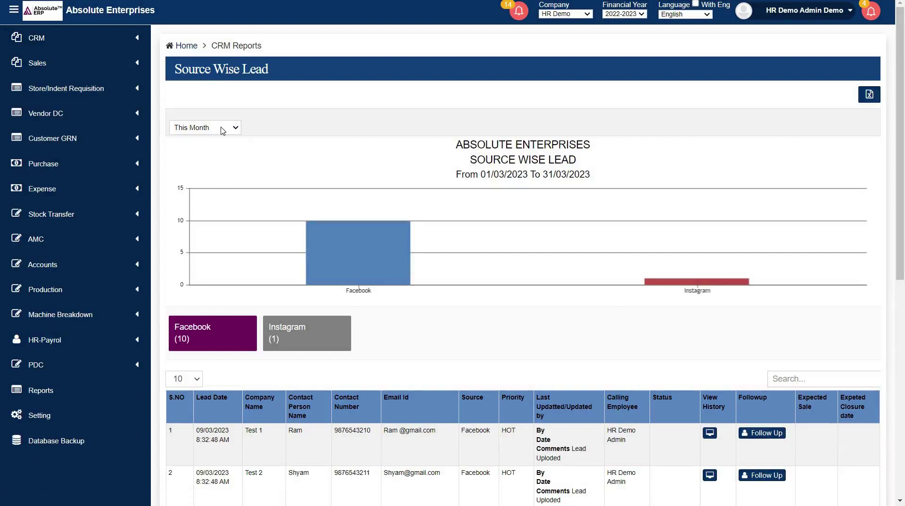
{"action": "left_click", "coordinate": [222, 131]}
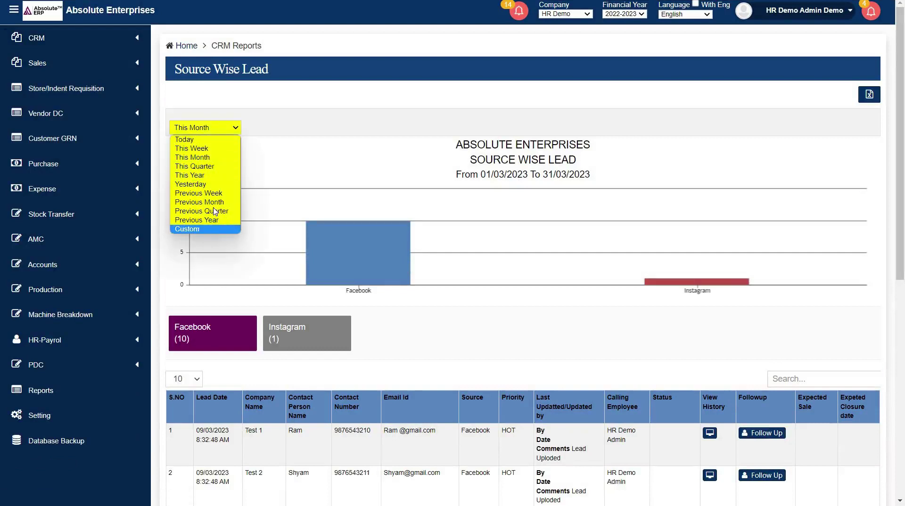
{"action": "left_click", "coordinate": [215, 129]}
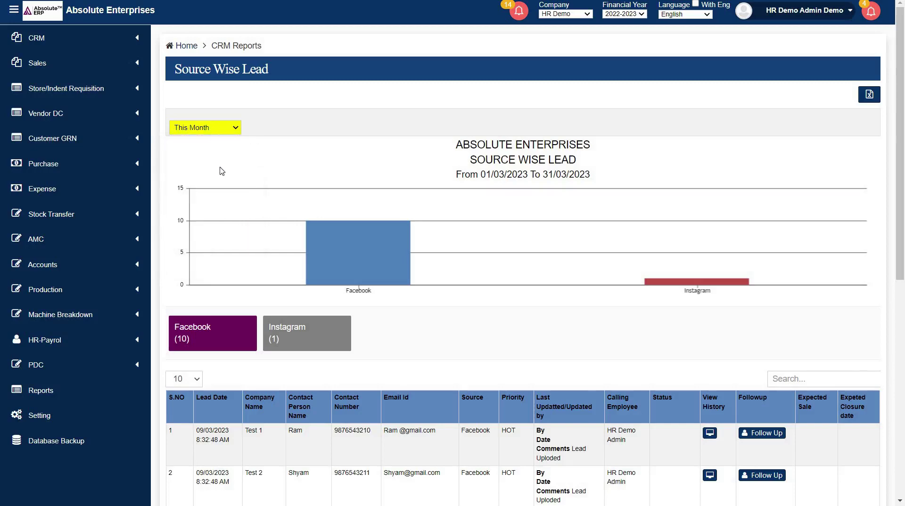
{"action": "scroll", "coordinate": [221, 172], "scroll_direction": "down", "scroll_amount": 4}
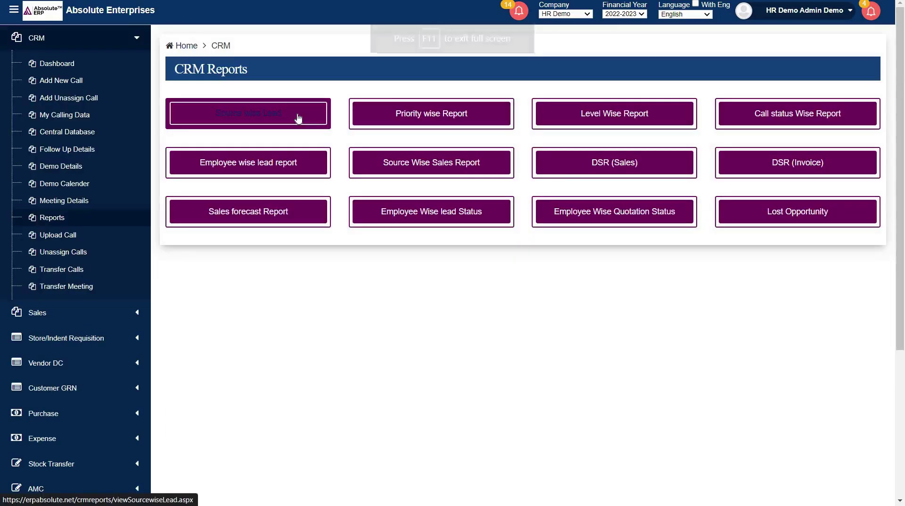
Step: Open the Priority wise Report and examine its Country, State, City and Source filters
{"action": "left_click", "coordinate": [393, 122]}
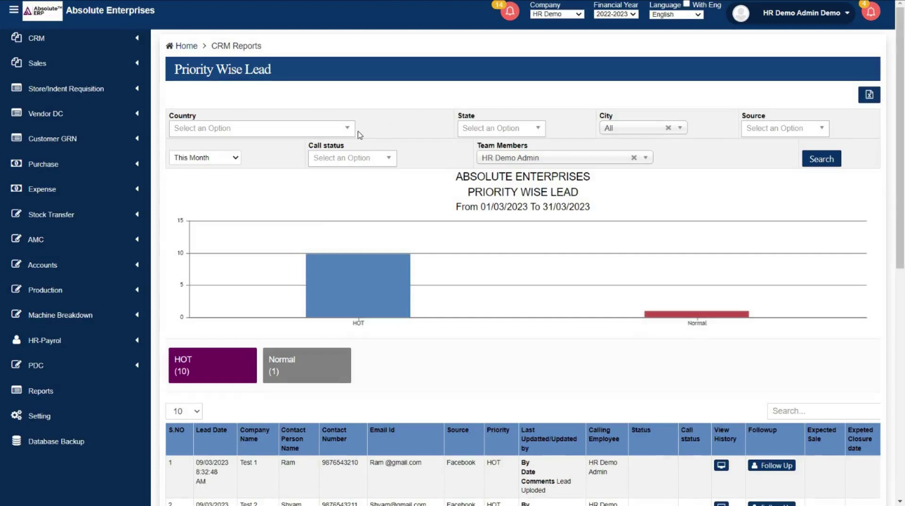
{"action": "left_click", "coordinate": [291, 135]}
{"action": "left_click", "coordinate": [511, 128]}
{"action": "left_click", "coordinate": [511, 127]}
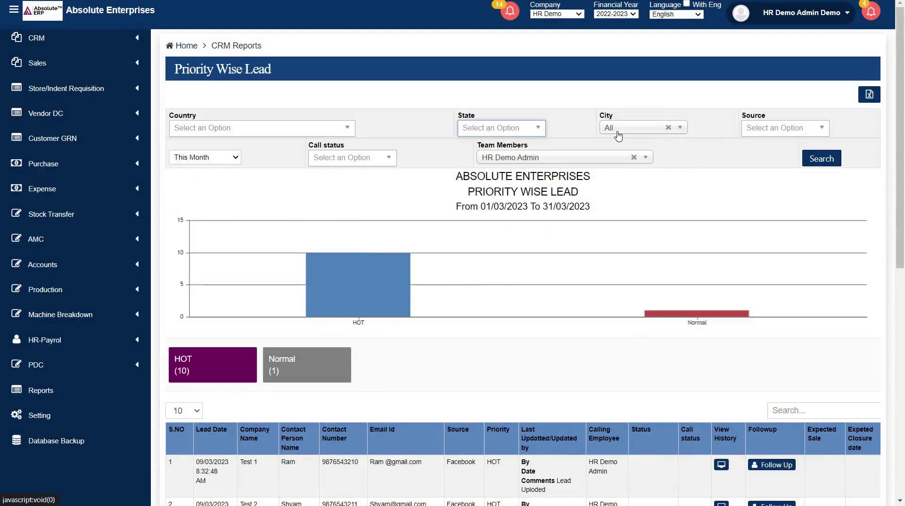
{"action": "left_click", "coordinate": [618, 134]}
{"action": "left_click", "coordinate": [616, 125]}
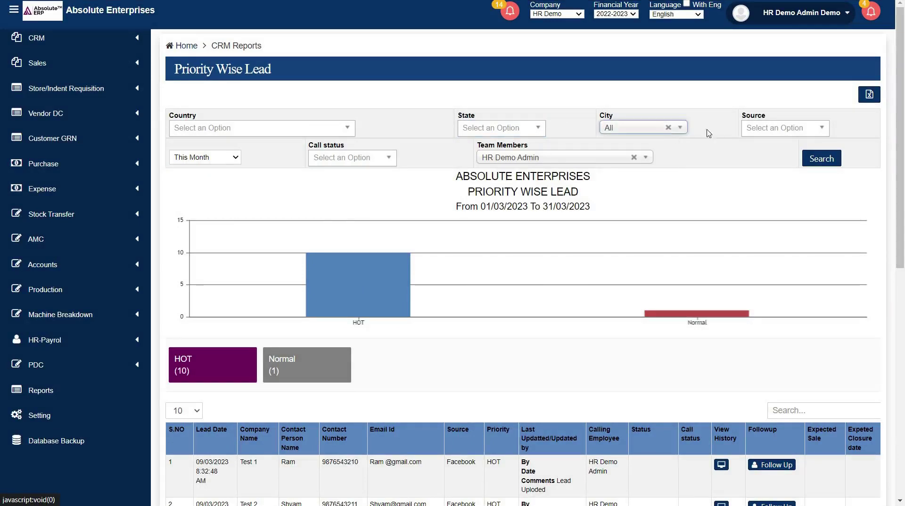
{"action": "left_click", "coordinate": [750, 133]}
Step: Examine the priority report's date-range, Call status and Team Members filters, and run the search with This Month kept
{"action": "left_click", "coordinate": [226, 158]}
{"action": "left_click", "coordinate": [226, 158]}
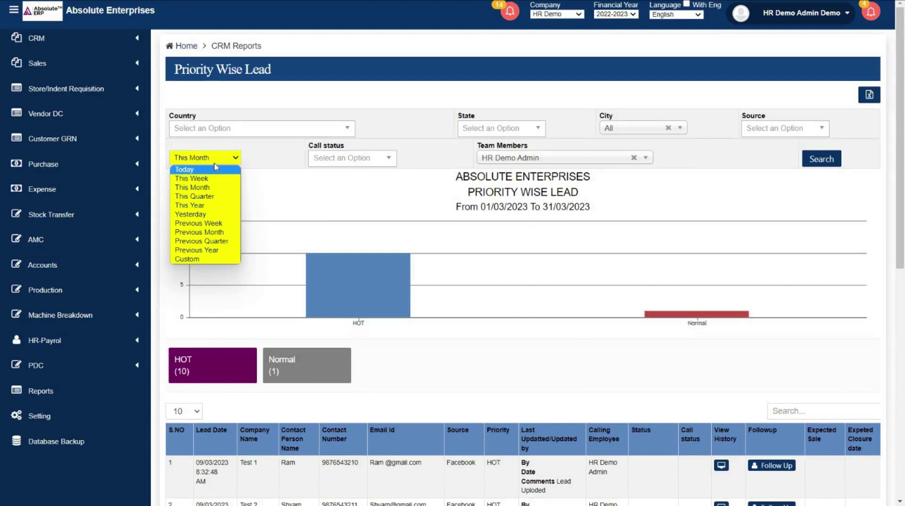
{"action": "left_click", "coordinate": [313, 162]}
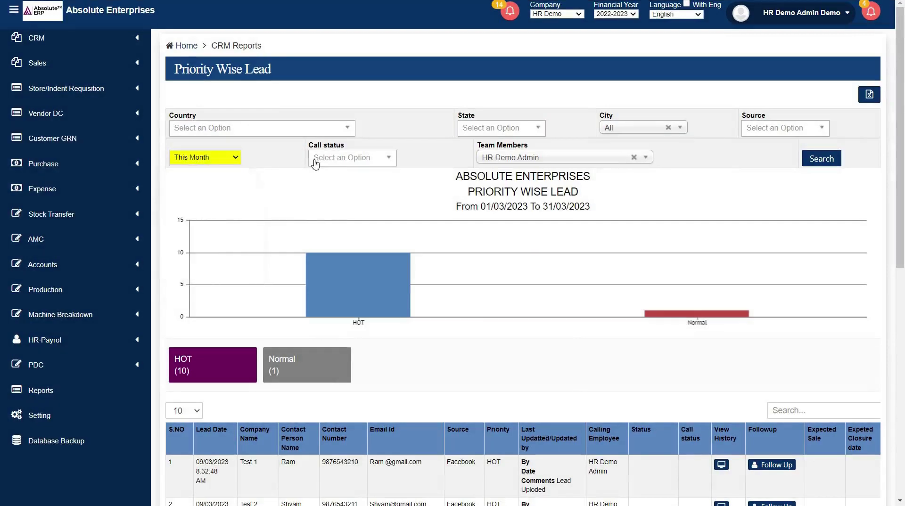
{"action": "left_click", "coordinate": [333, 162]}
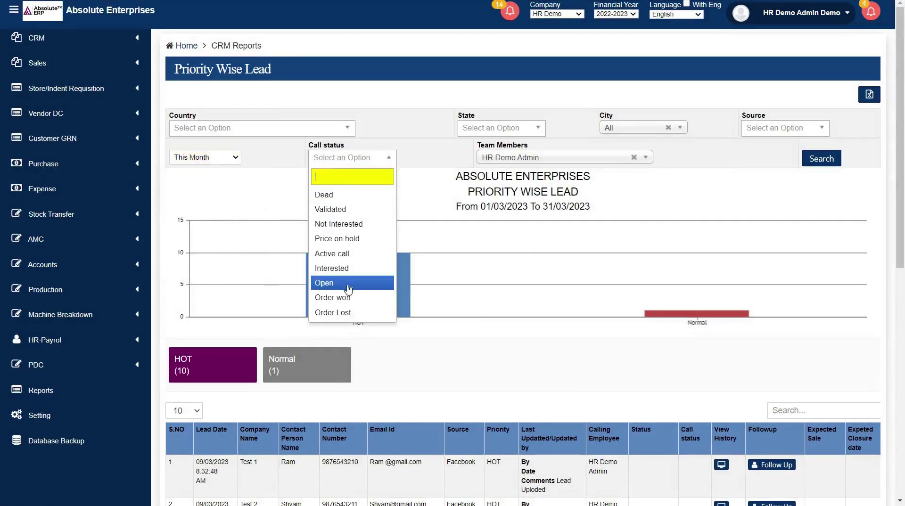
{"action": "left_click", "coordinate": [352, 162]}
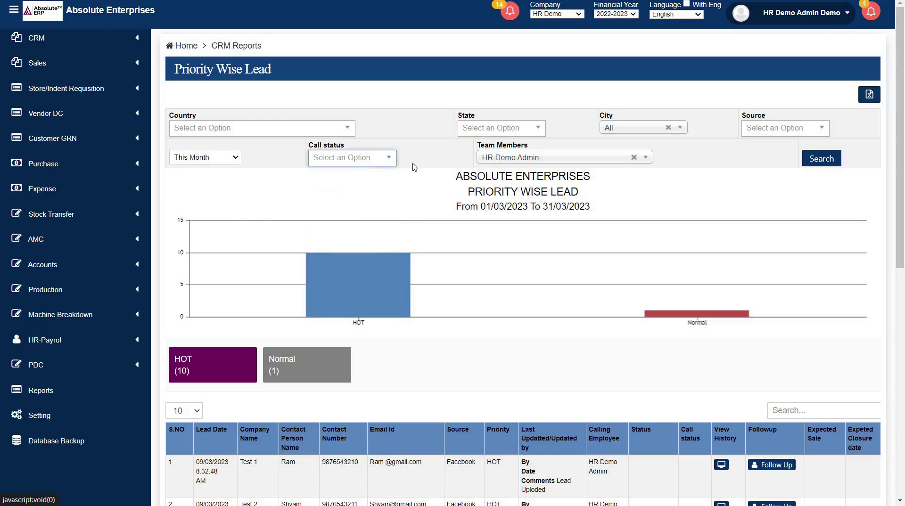
{"action": "left_click", "coordinate": [500, 164]}
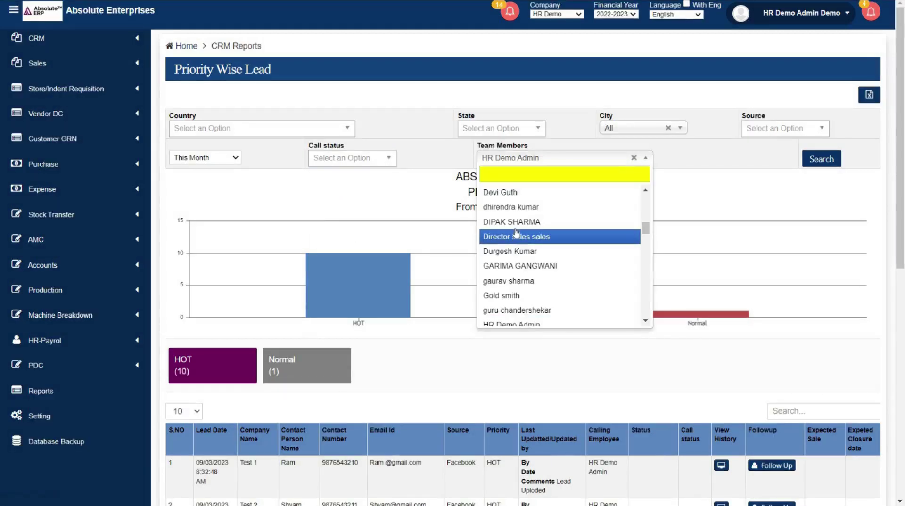
{"action": "scroll", "coordinate": [516, 233], "scroll_direction": "up", "scroll_amount": 5}
{"action": "left_click", "coordinate": [517, 162]}
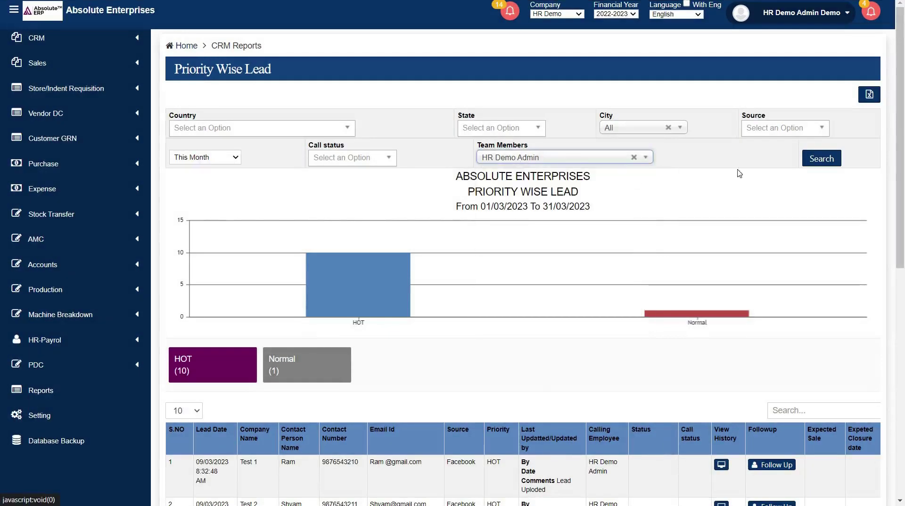
{"action": "left_click", "coordinate": [809, 163]}
{"action": "mouse_move", "coordinate": [371, 277]}
{"action": "scroll", "coordinate": [371, 277], "scroll_direction": "down", "scroll_amount": 4}
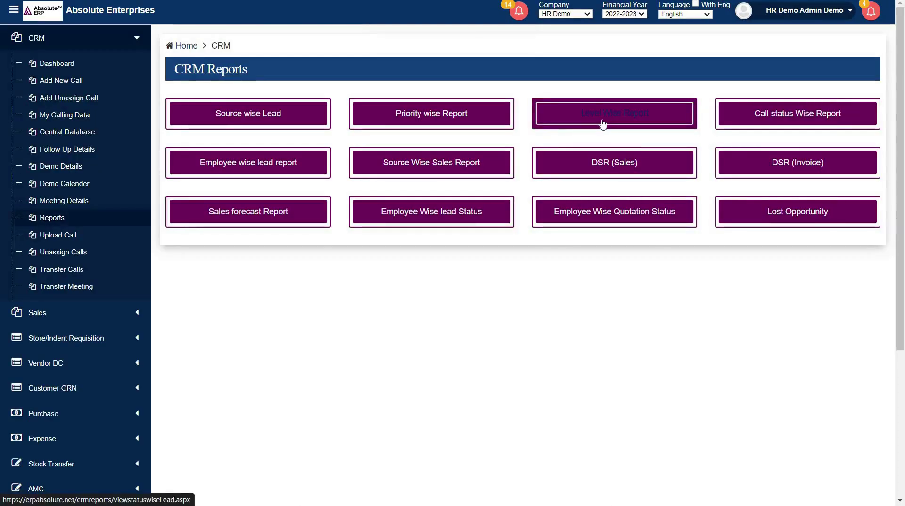
Step: Open the Level Wise Report, view its Meeting, Quotation, Untouched and Invoices leads, and open the employee's invoice details
{"action": "left_click", "coordinate": [603, 123]}
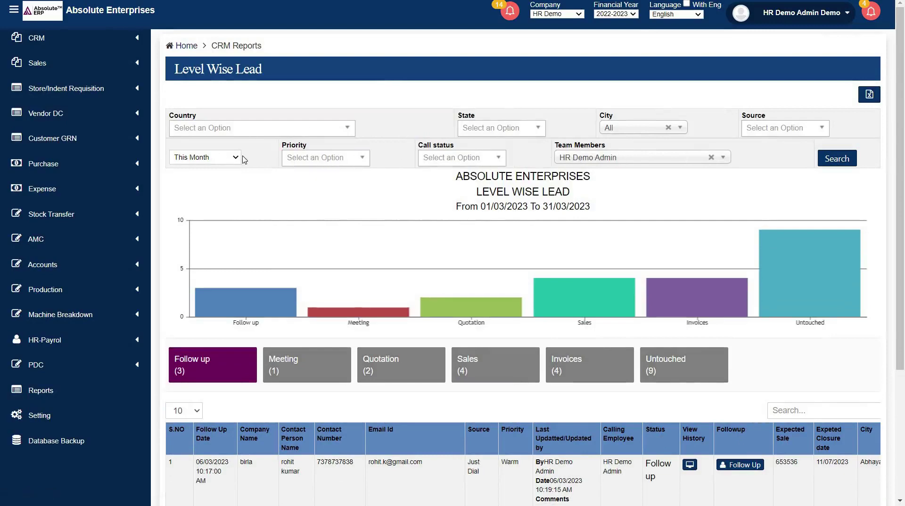
{"action": "scroll", "coordinate": [296, 251], "scroll_direction": "down", "scroll_amount": 1}
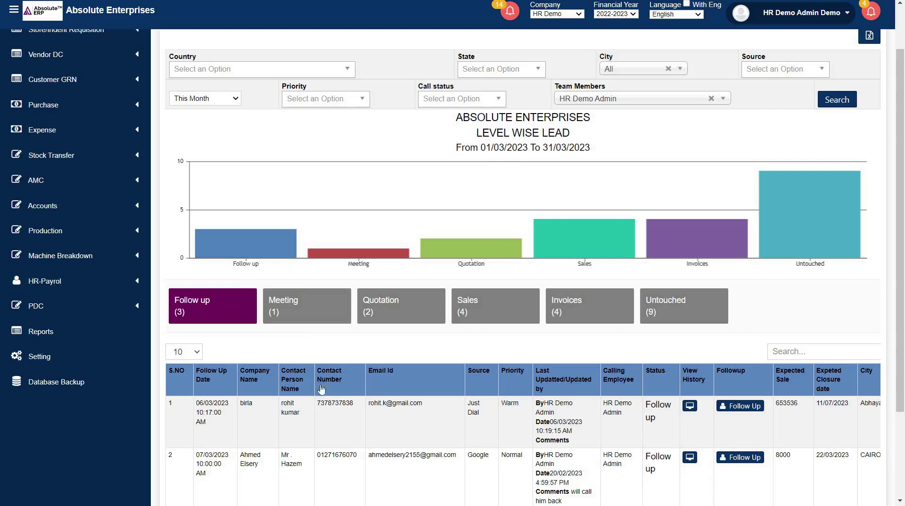
{"action": "left_click", "coordinate": [296, 312]}
{"action": "left_click", "coordinate": [386, 317]}
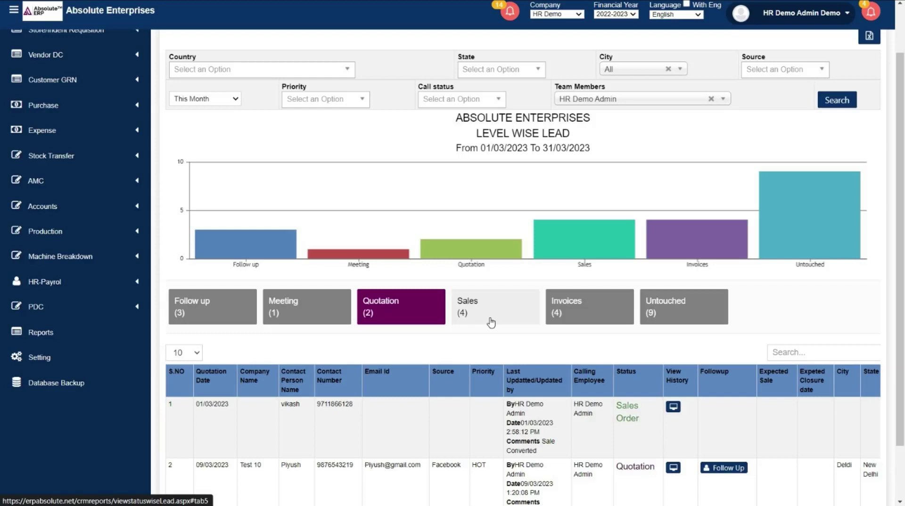
{"action": "left_click", "coordinate": [660, 320]}
{"action": "left_click", "coordinate": [609, 343]}
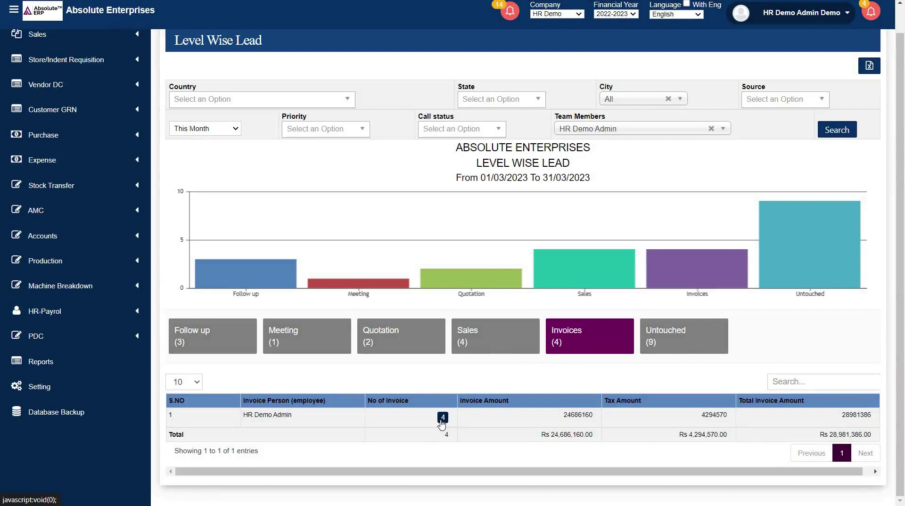
{"action": "left_click", "coordinate": [442, 418]}
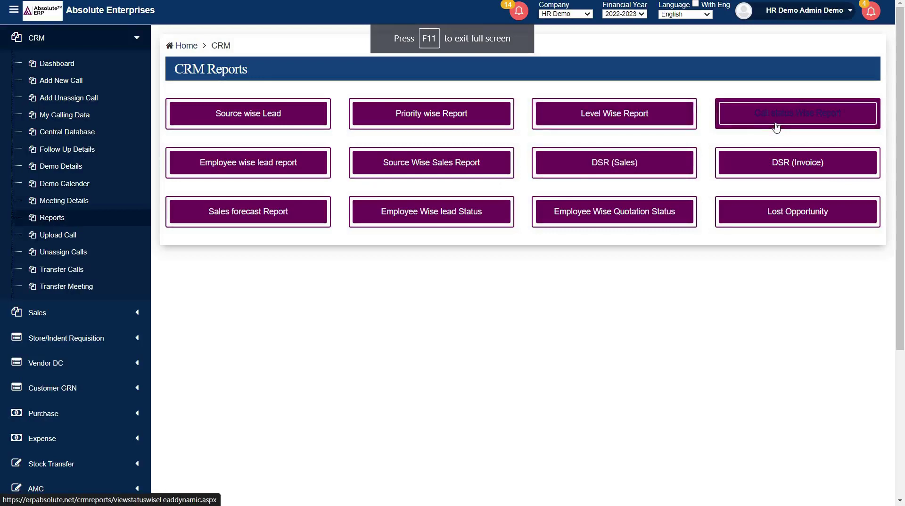
Step: Open the Call status Wise Report and examine its Priority filter and chart
{"action": "left_click", "coordinate": [765, 126]}
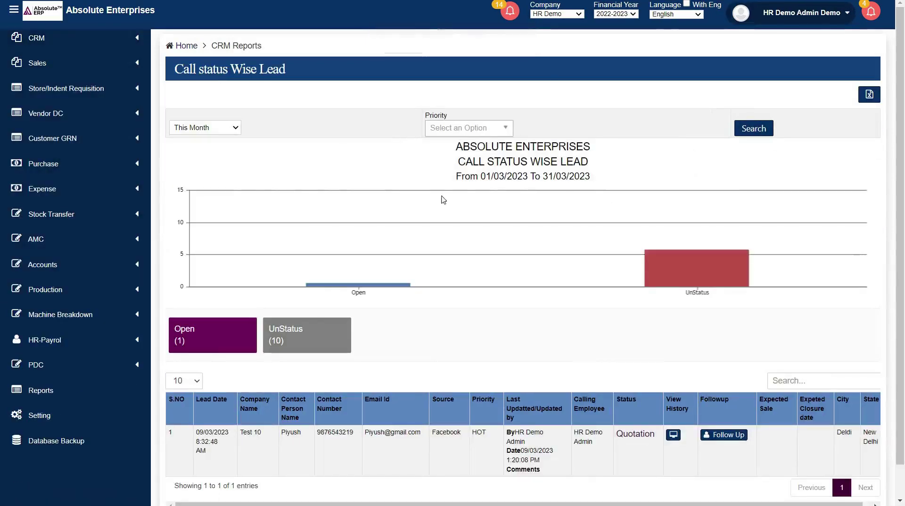
{"action": "left_click", "coordinate": [453, 132]}
{"action": "left_click", "coordinate": [456, 133]}
{"action": "scroll", "coordinate": [456, 133], "scroll_direction": "down", "scroll_amount": 1}
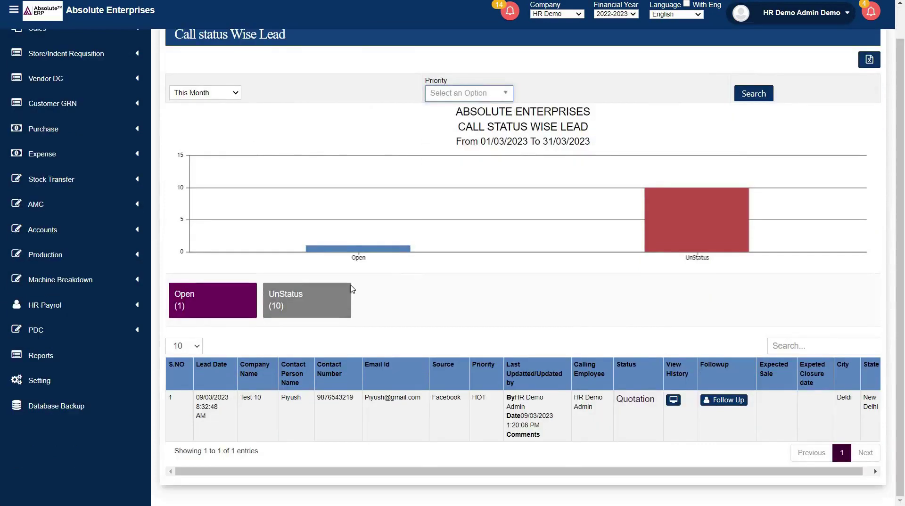
Step: Review the UnStatus leads and open the call follow-up history of the Test 1 lead
{"action": "left_click", "coordinate": [306, 293]}
{"action": "scroll", "coordinate": [466, 372], "scroll_direction": "down", "scroll_amount": 5}
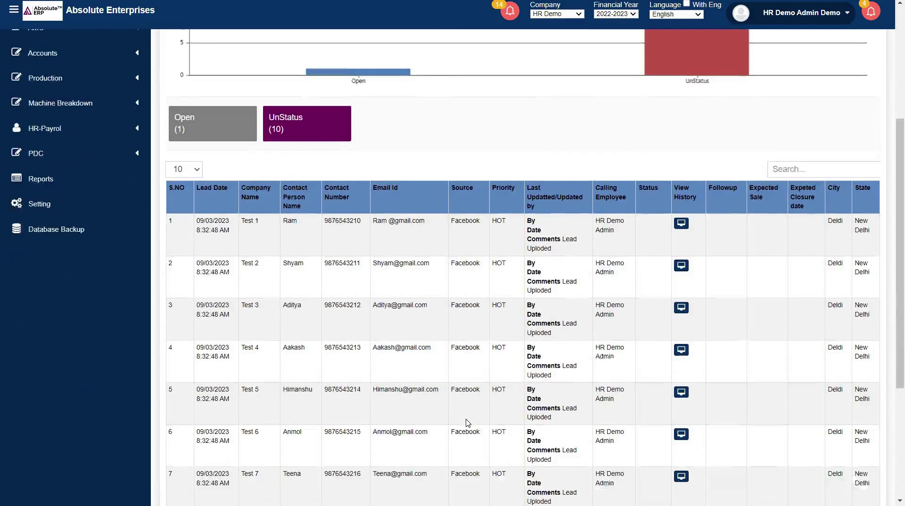
{"action": "scroll", "coordinate": [468, 423], "scroll_direction": "down", "scroll_amount": 1}
{"action": "scroll", "coordinate": [468, 422], "scroll_direction": "up", "scroll_amount": 5}
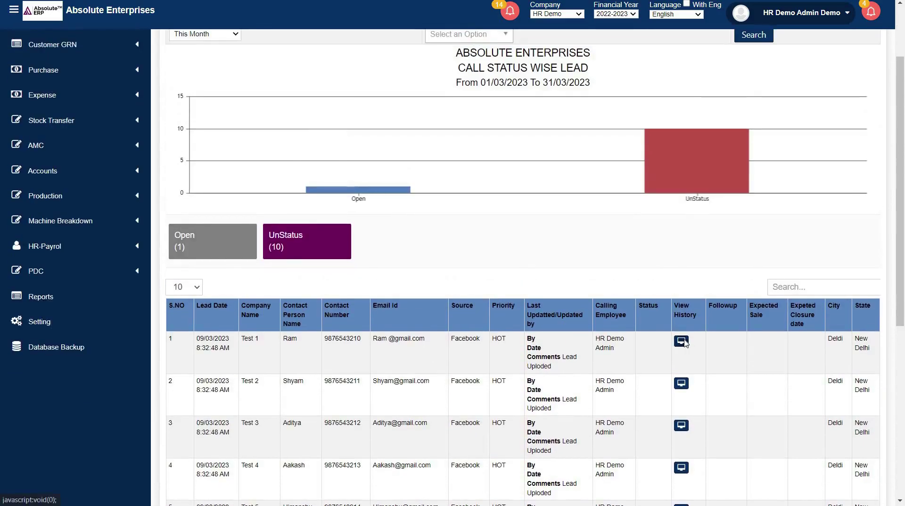
{"action": "left_click", "coordinate": [681, 341]}
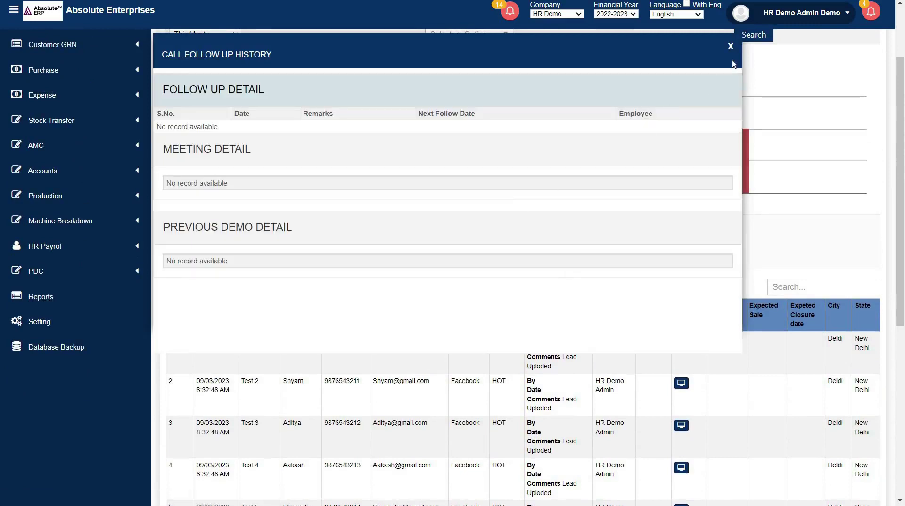
Step: Close the call follow-up history and review the chart and employee table of the Employee wise lead report
{"action": "left_click", "coordinate": [731, 46]}
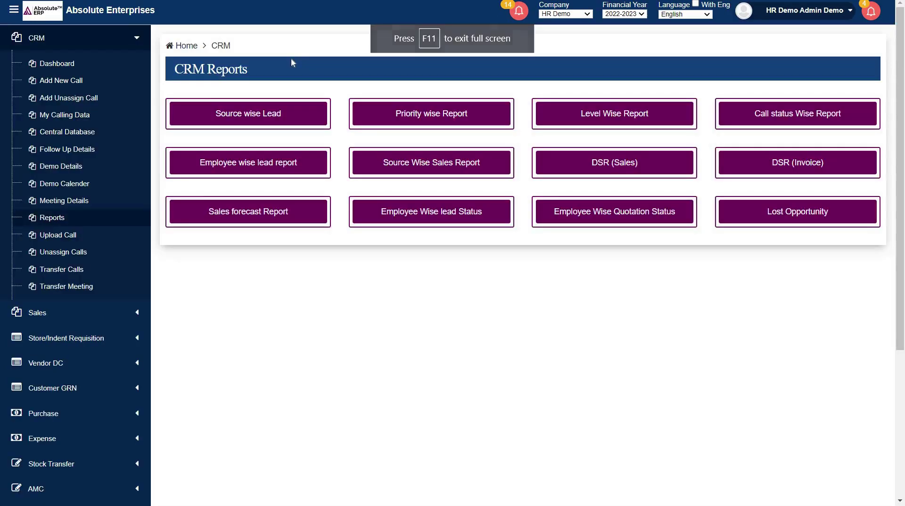
{"action": "left_click", "coordinate": [259, 165]}
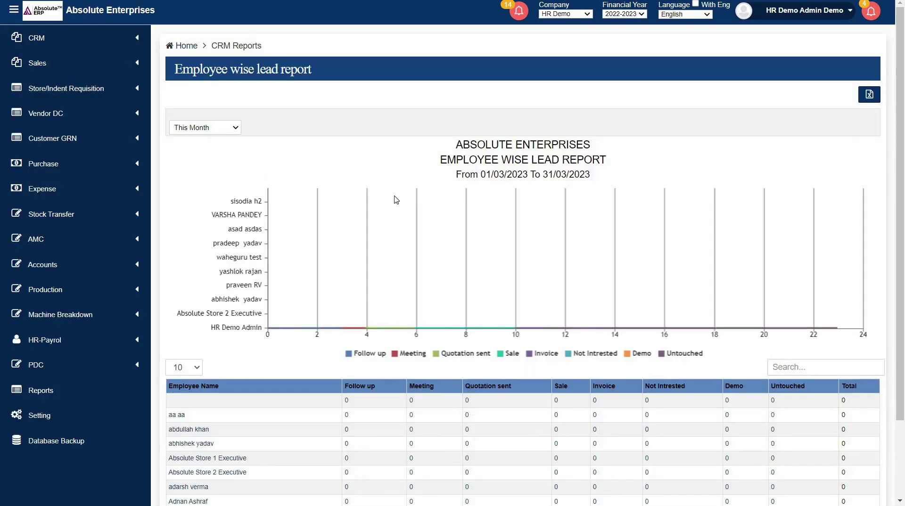
{"action": "mouse_move", "coordinate": [396, 198]}
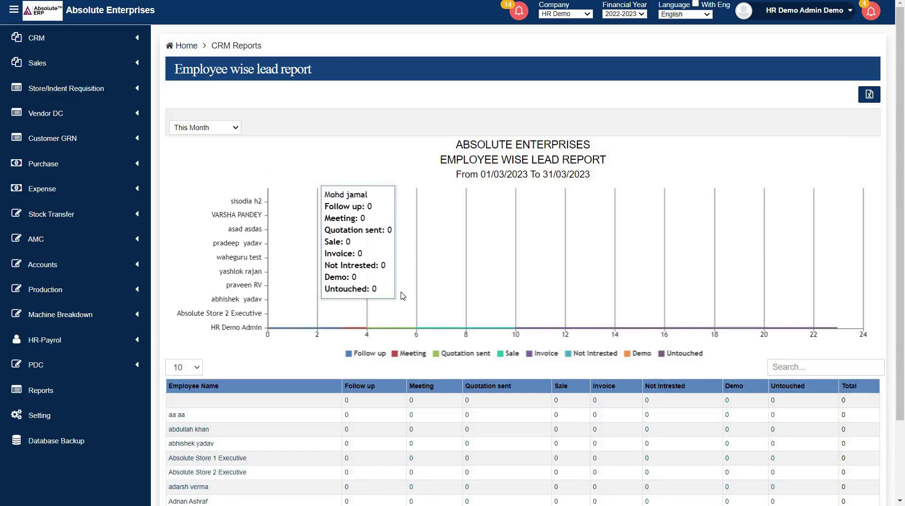
{"action": "scroll", "coordinate": [296, 240], "scroll_direction": "down", "scroll_amount": 2}
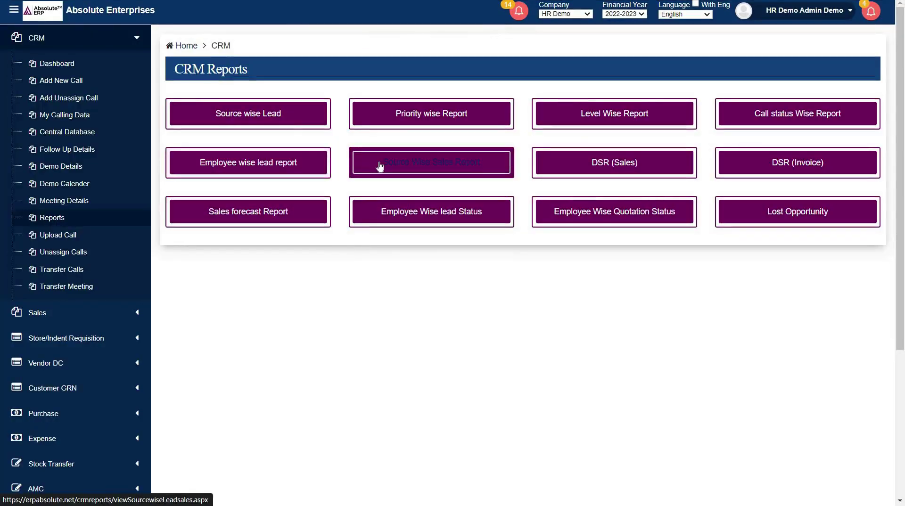
Step: View the Source Wise Sales Report and the DSR (Sales) report, and open the employee's number-of-sales details
{"action": "left_click", "coordinate": [379, 166]}
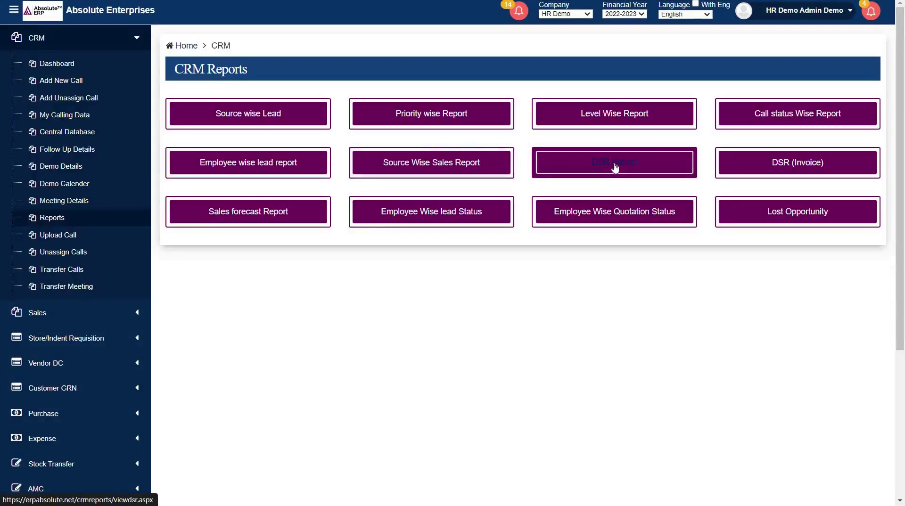
{"action": "left_click", "coordinate": [615, 165]}
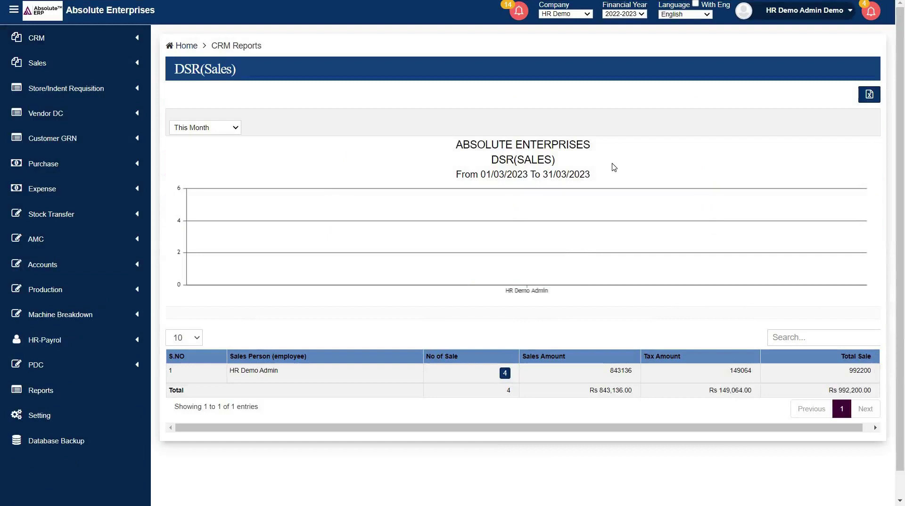
{"action": "scroll", "coordinate": [614, 170], "scroll_direction": "down", "scroll_amount": 1}
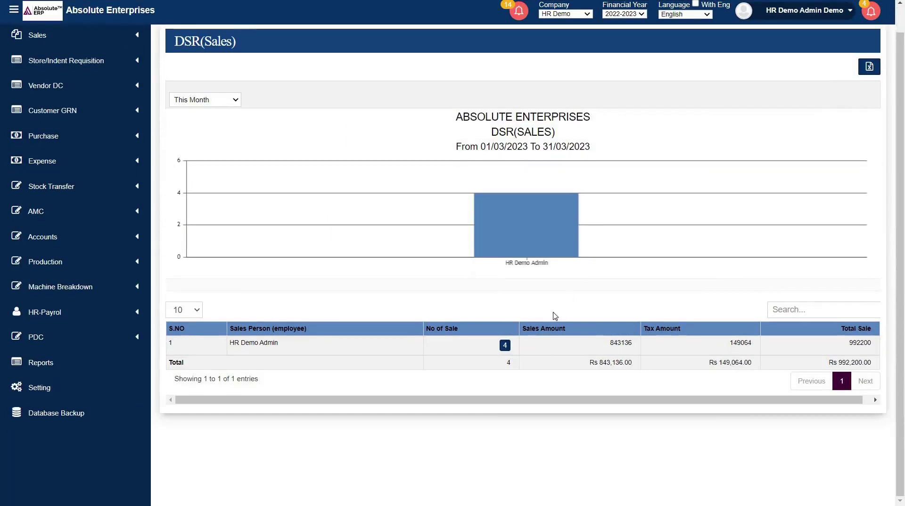
{"action": "left_click_drag", "start_coordinate": [279, 345], "coordinate": [228, 346]}
{"action": "left_click", "coordinate": [258, 345]}
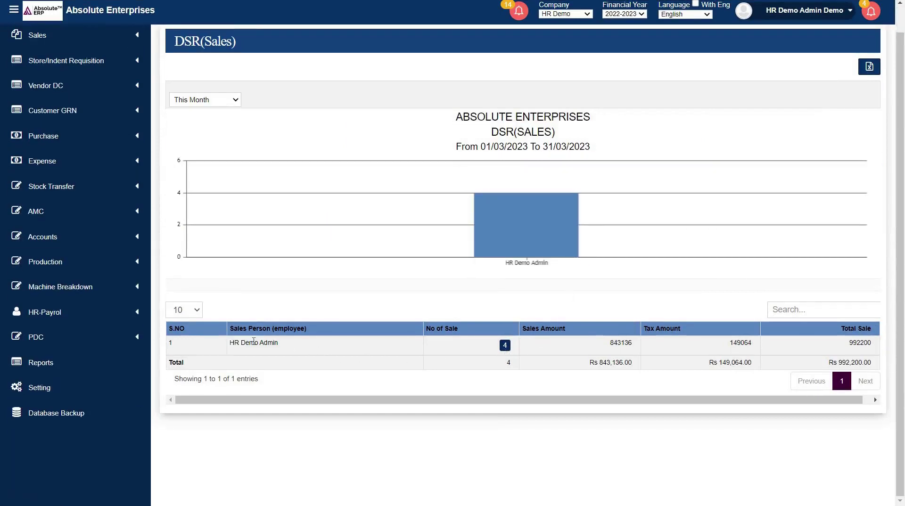
{"action": "left_click", "coordinate": [504, 347]}
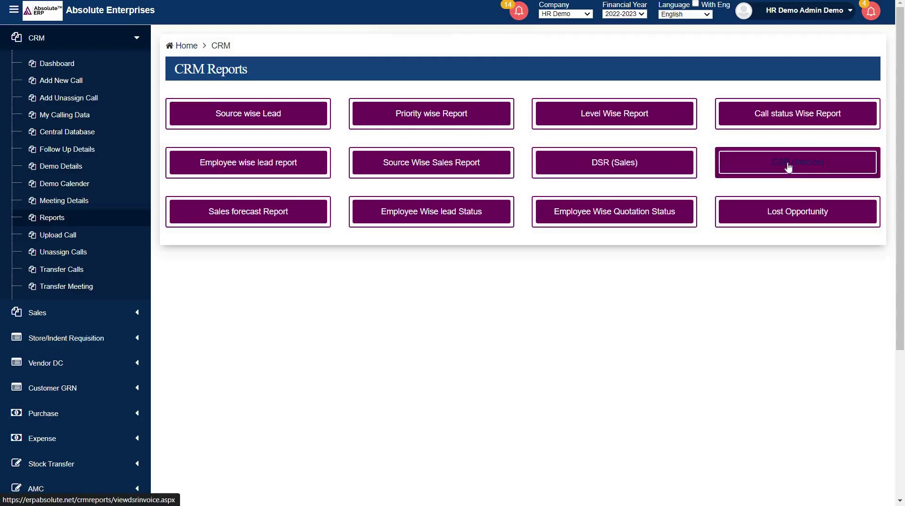
Step: Open the DSR (Invoice) report, review the invoice person's row, and open the employee's number-of-invoice details
{"action": "left_click", "coordinate": [788, 167]}
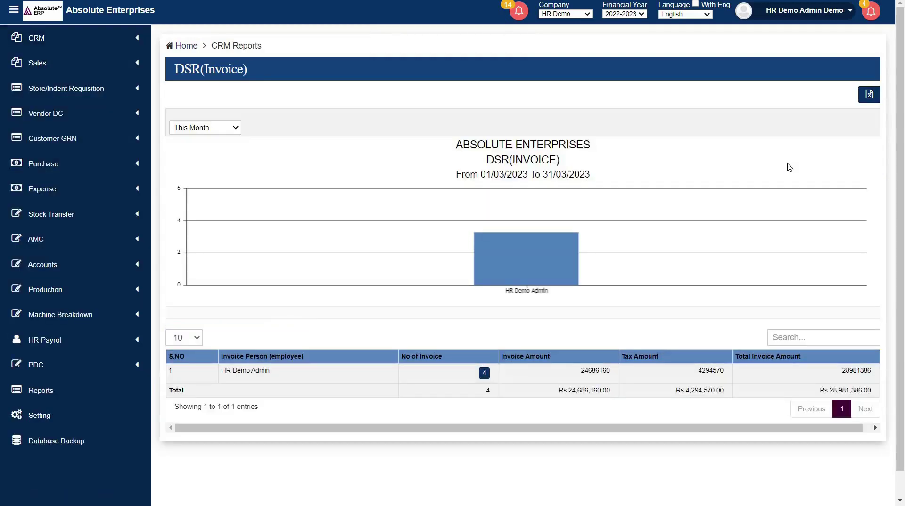
{"action": "scroll", "coordinate": [293, 339], "scroll_direction": "down", "scroll_amount": 1}
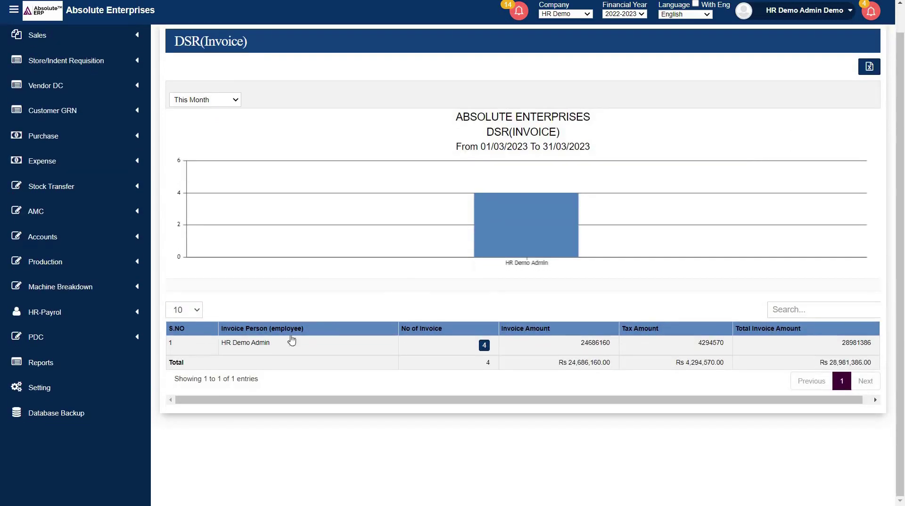
{"action": "left_click_drag", "start_coordinate": [277, 345], "coordinate": [221, 343]}
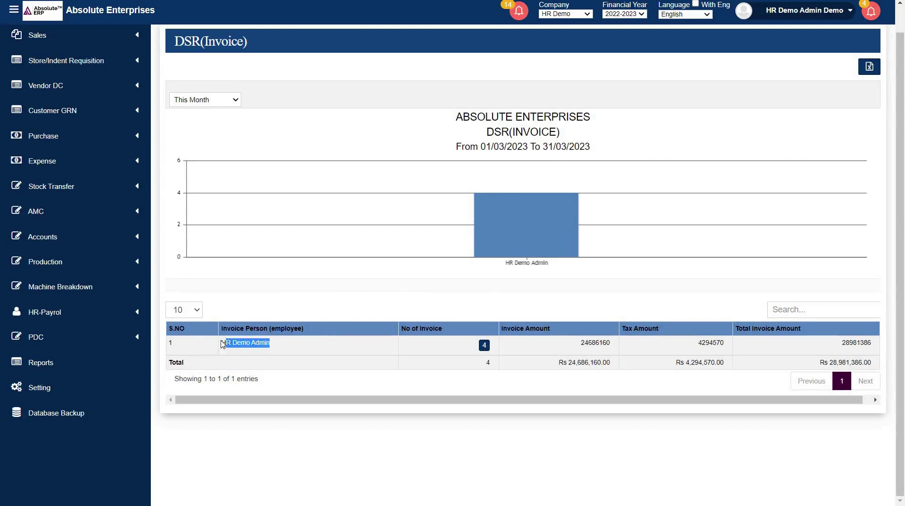
{"action": "left_click", "coordinate": [461, 335]}
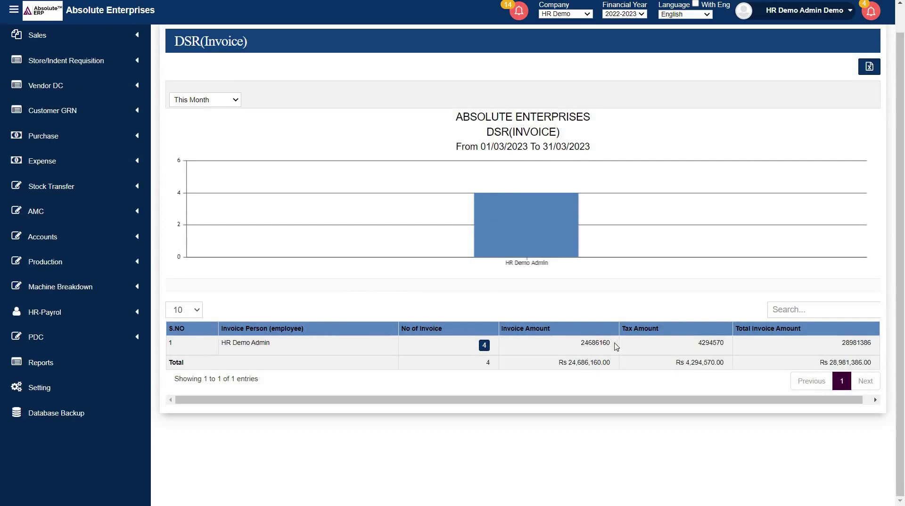
{"action": "left_click", "coordinate": [483, 346]}
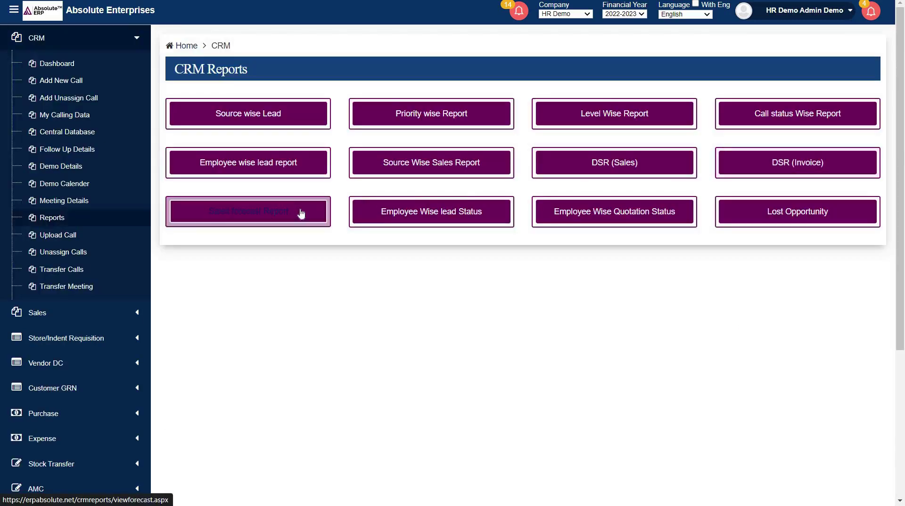
Step: Review the charts and employee tables of the Sales forecast Report and the Employee Wise lead Status report
{"action": "left_click", "coordinate": [246, 220]}
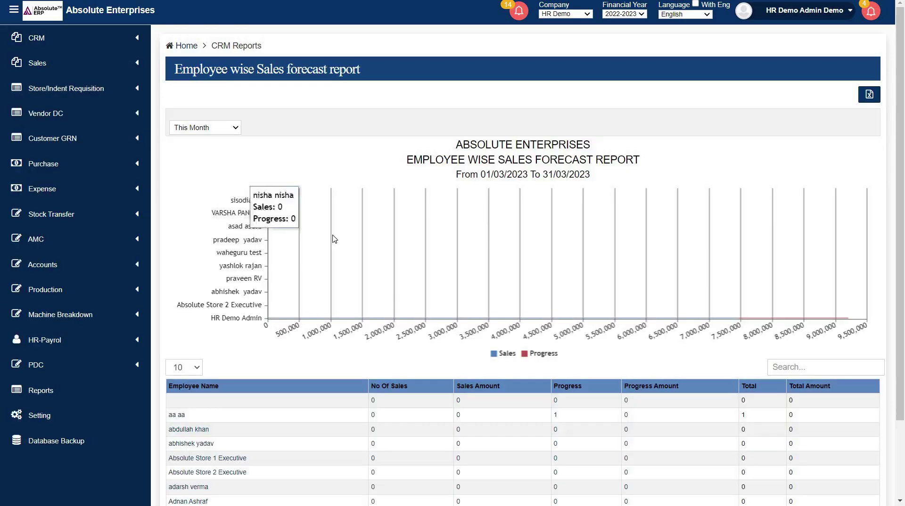
{"action": "scroll", "coordinate": [362, 320], "scroll_direction": "down", "scroll_amount": 2}
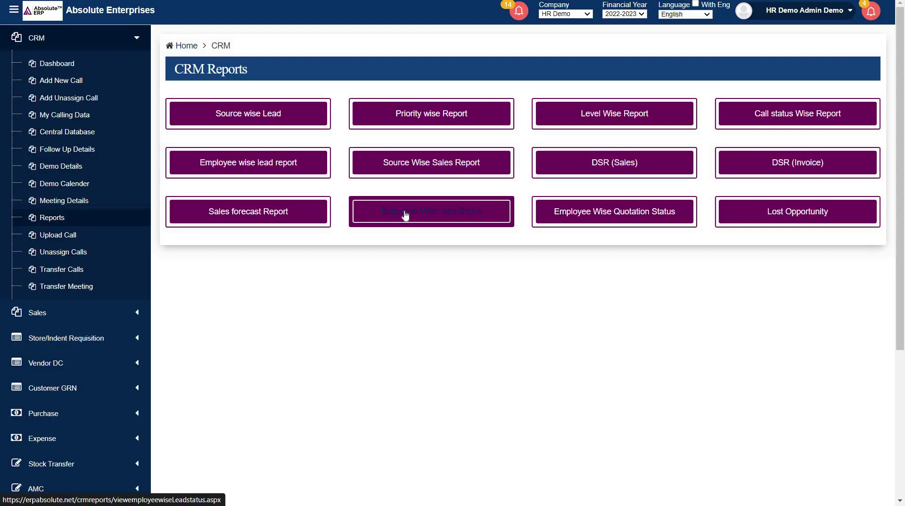
{"action": "left_click", "coordinate": [405, 216]}
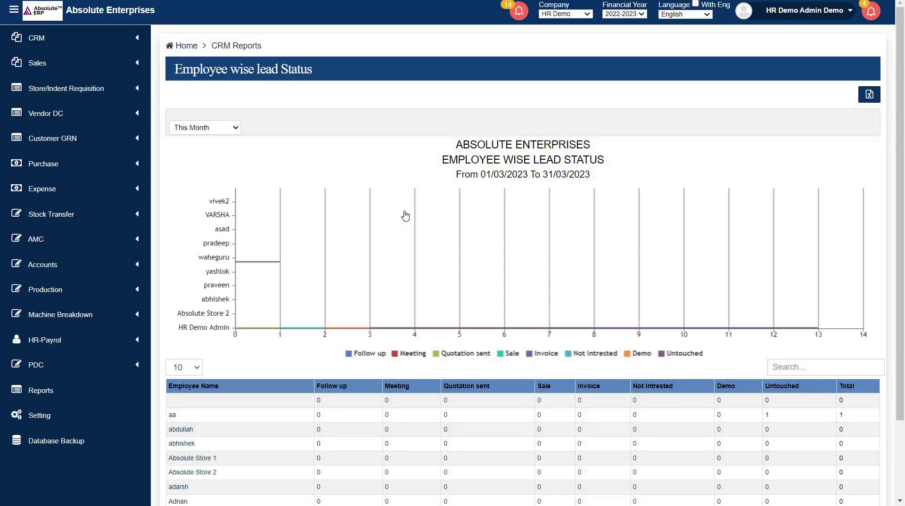
{"action": "scroll", "coordinate": [405, 215], "scroll_direction": "down", "scroll_amount": 2}
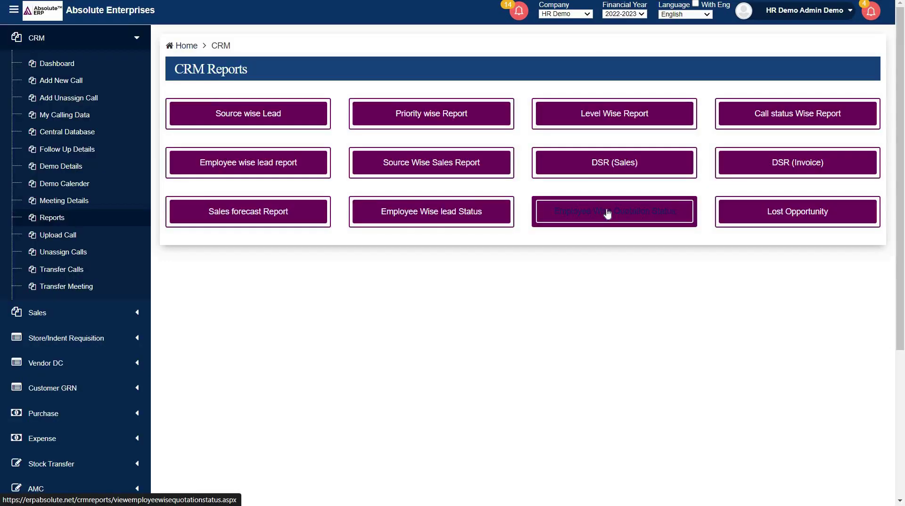
Step: View the Employee Wise Quotation Status report, and open the Lost Opportunity report to review its lead and reason rows
{"action": "left_click", "coordinate": [608, 212]}
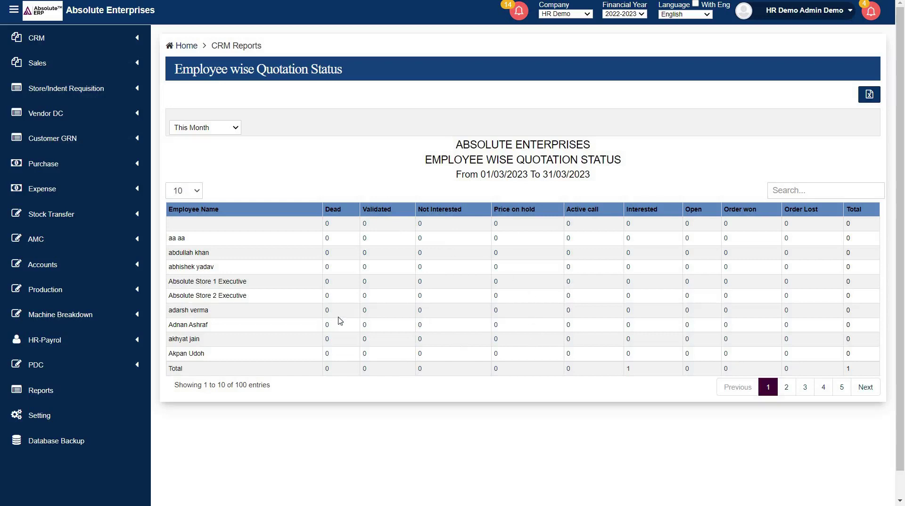
{"action": "key", "text": "alt+Left"}
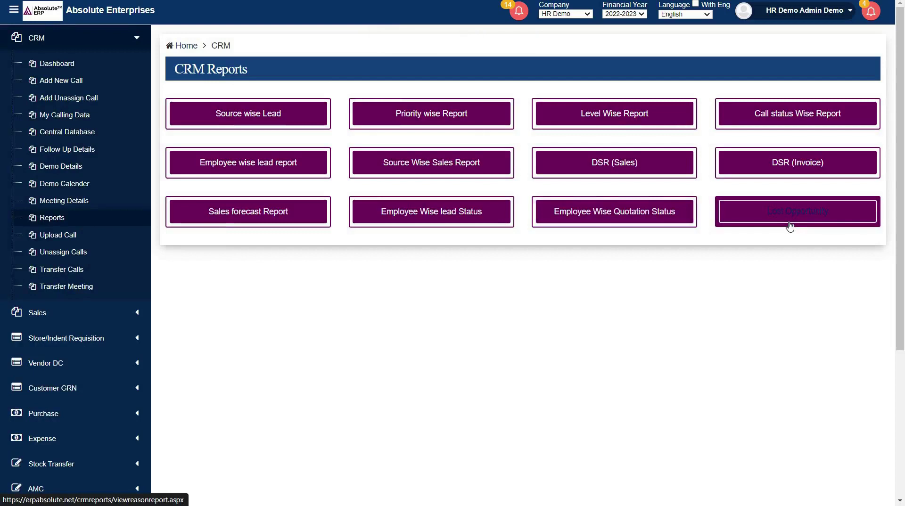
{"action": "left_click", "coordinate": [789, 226]}
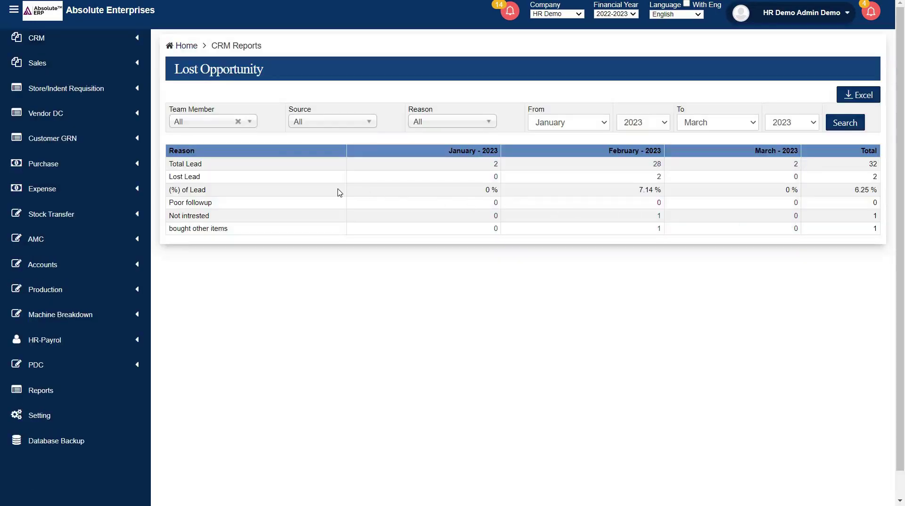
{"action": "left_click_drag", "start_coordinate": [195, 164], "coordinate": [202, 215]}
{"action": "left_click", "coordinate": [210, 201]}
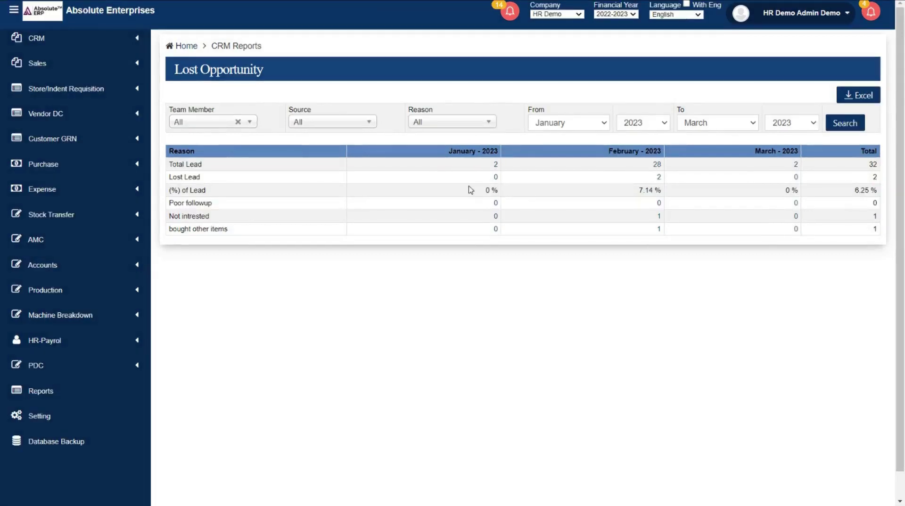
Step: Examine the Team Member, Source and Reason filter options of the Lost Opportunity report, keeping All in each
{"action": "left_click", "coordinate": [200, 123]}
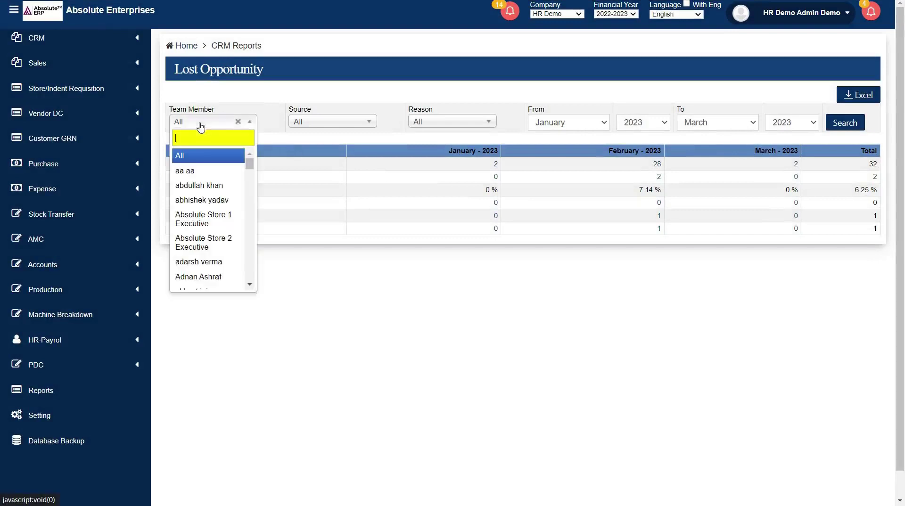
{"action": "left_click", "coordinate": [255, 121]}
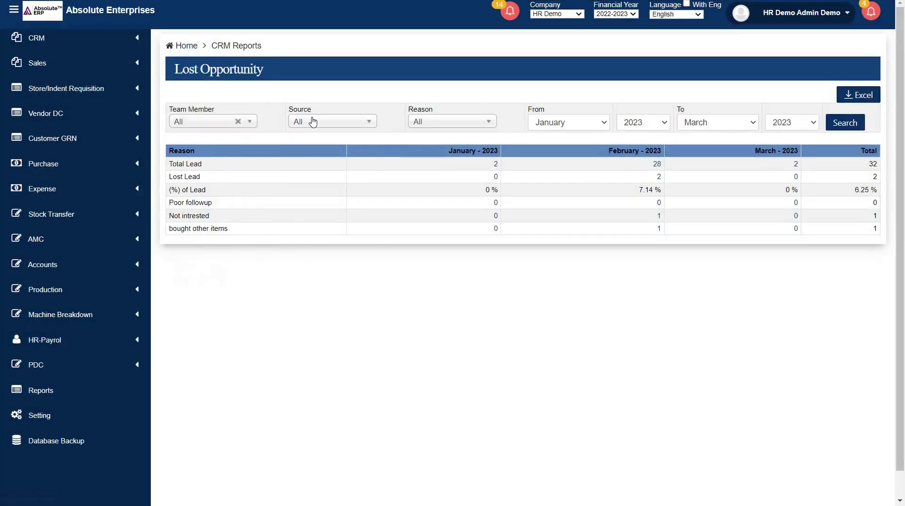
{"action": "left_click", "coordinate": [313, 122]}
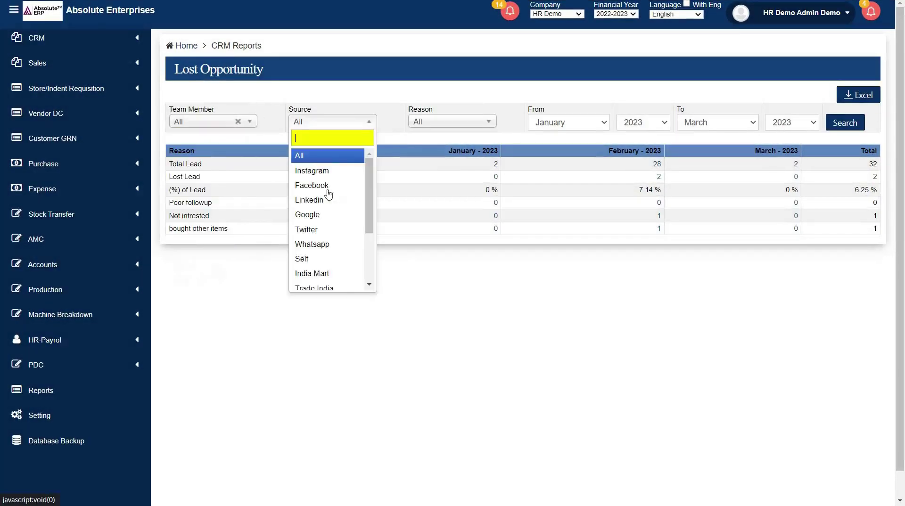
{"action": "left_click", "coordinate": [416, 123]}
{"action": "left_click", "coordinate": [434, 123]}
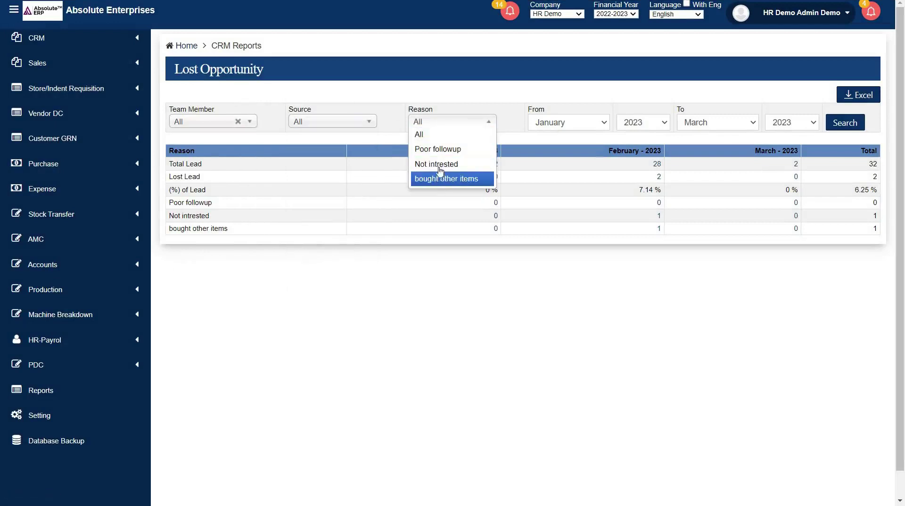
{"action": "left_click", "coordinate": [439, 112]}
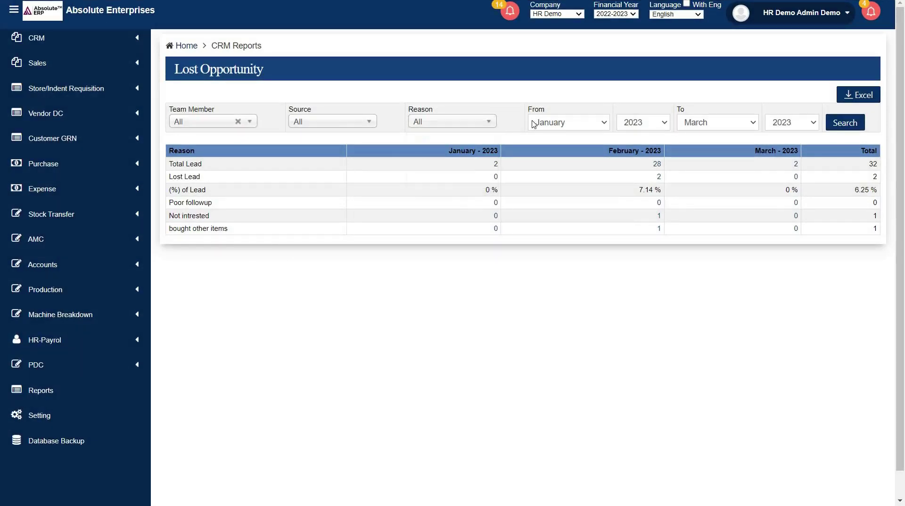
Step: Examine the From and To period filters of the Lost Opportunity report, choosing March as the To month
{"action": "left_click", "coordinate": [558, 123]}
{"action": "left_click", "coordinate": [630, 123]}
{"action": "left_click", "coordinate": [630, 122]}
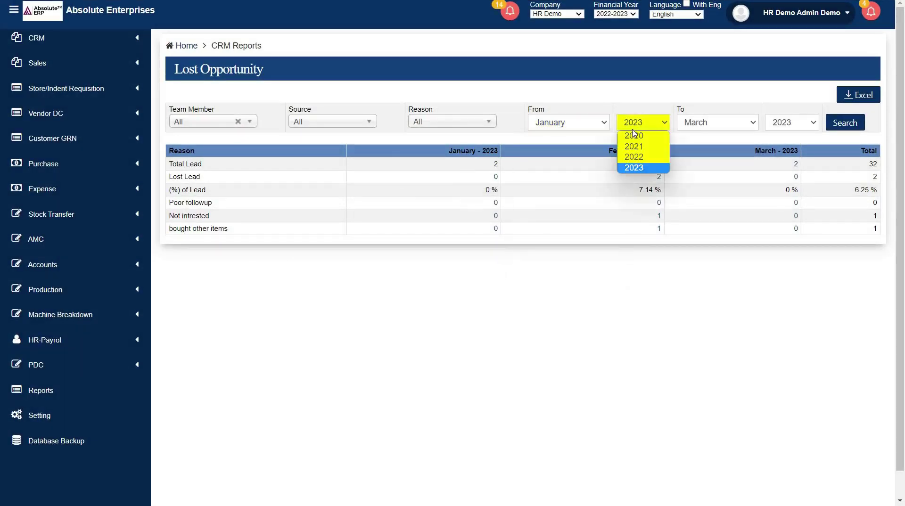
{"action": "left_click", "coordinate": [713, 125]}
{"action": "left_click", "coordinate": [714, 126]}
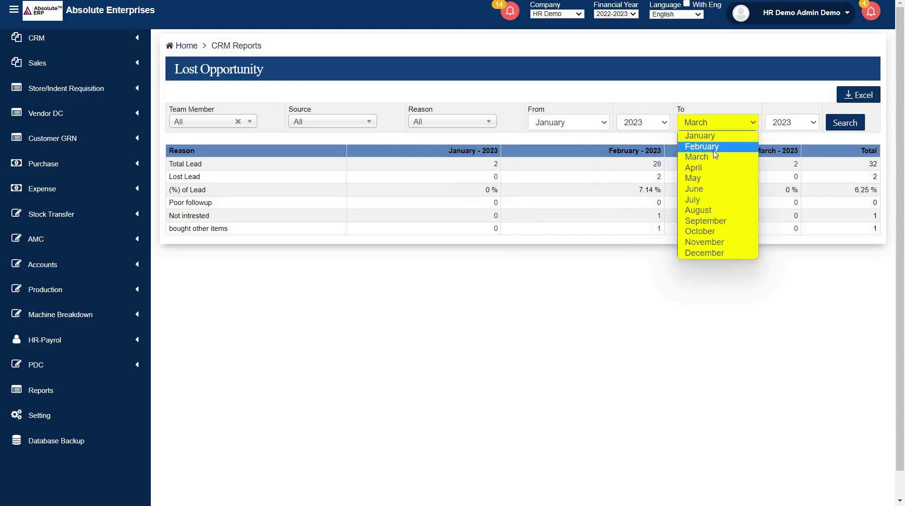
{"action": "left_click", "coordinate": [714, 157]}
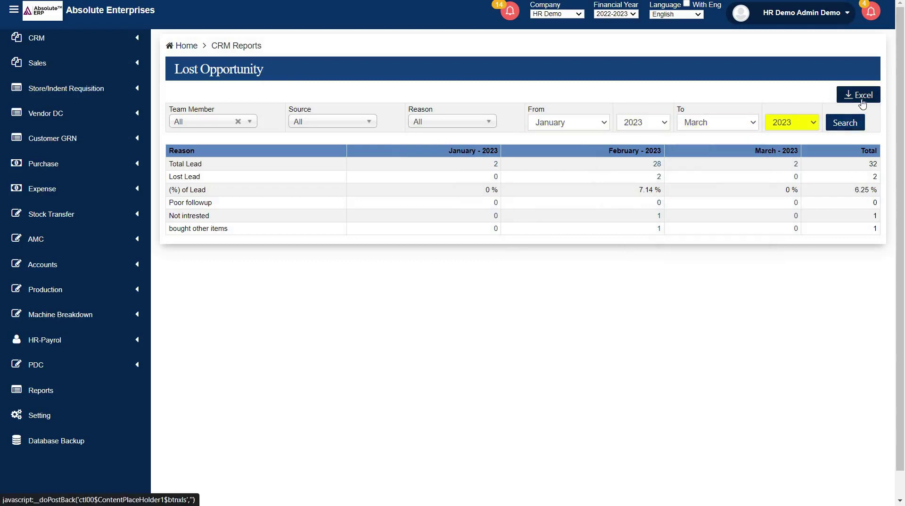